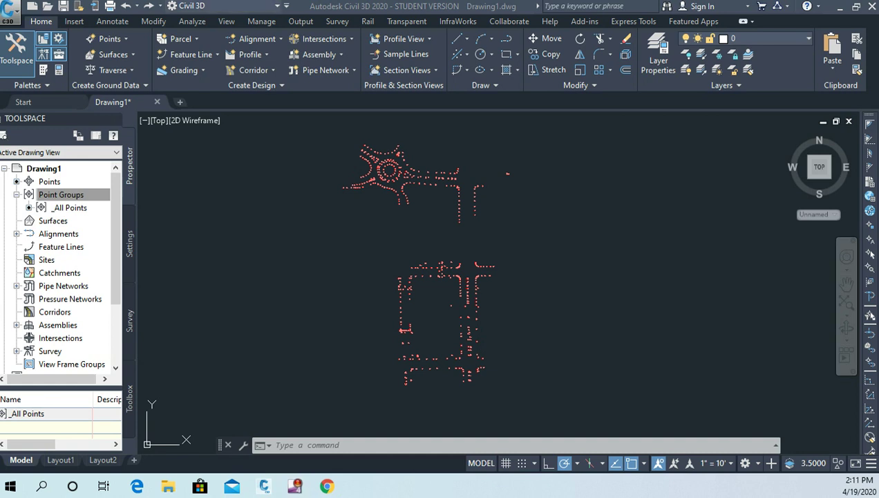
Step: Create a new point group named 'No Display' with the description 'All Points Turned Off'
click(220, 168)
click(180, 165)
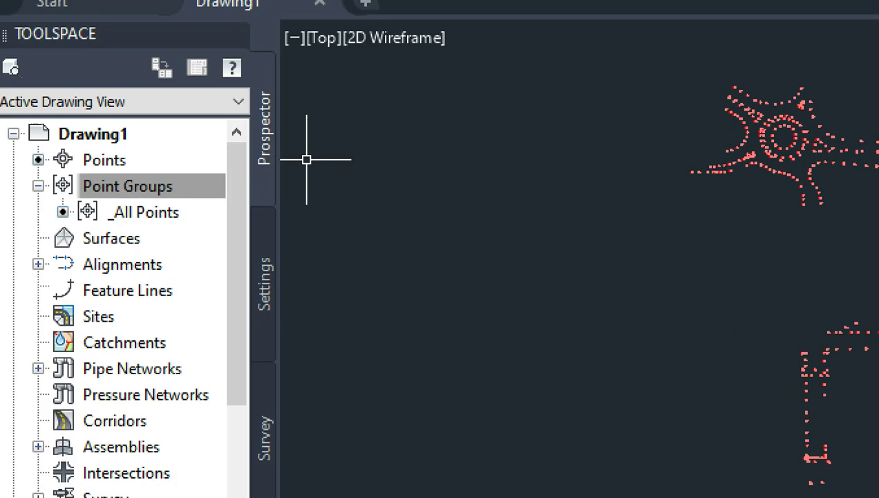
mouse_move(102, 199)
mouse_down()
mouse_move(87, 164)
mouse_move(159, 163)
mouse_move(206, 183)
mouse_move(199, 194)
mouse_move(90, 204)
mouse_up()
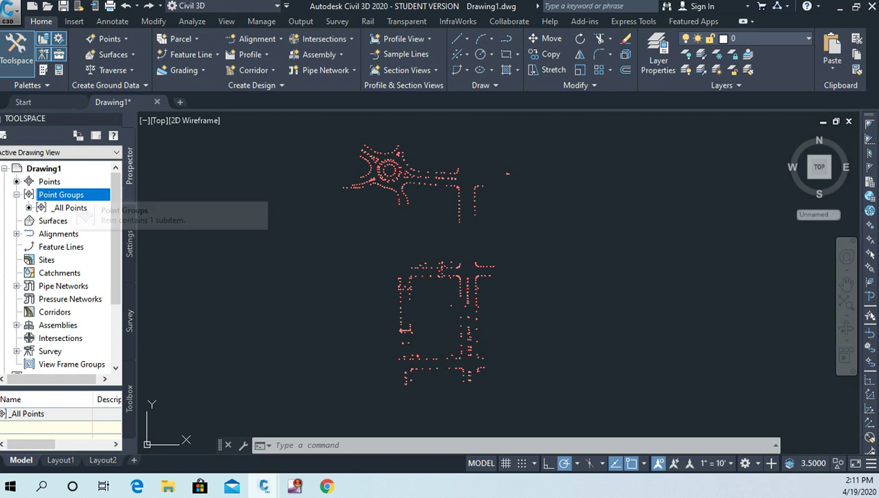
right_click(83, 194)
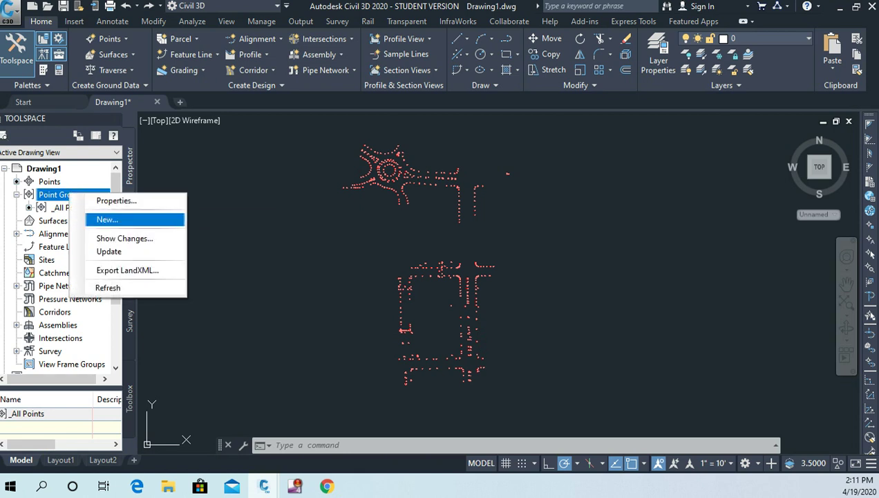
click(107, 219)
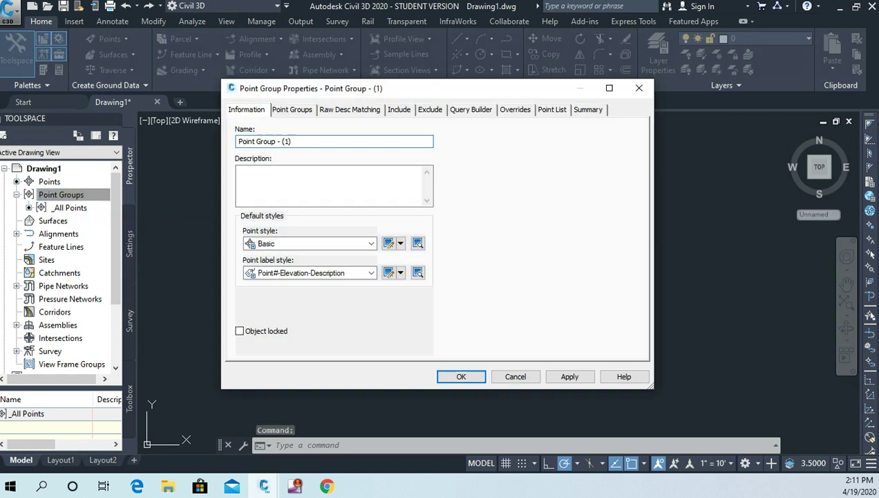
drag(290, 141, 238, 141)
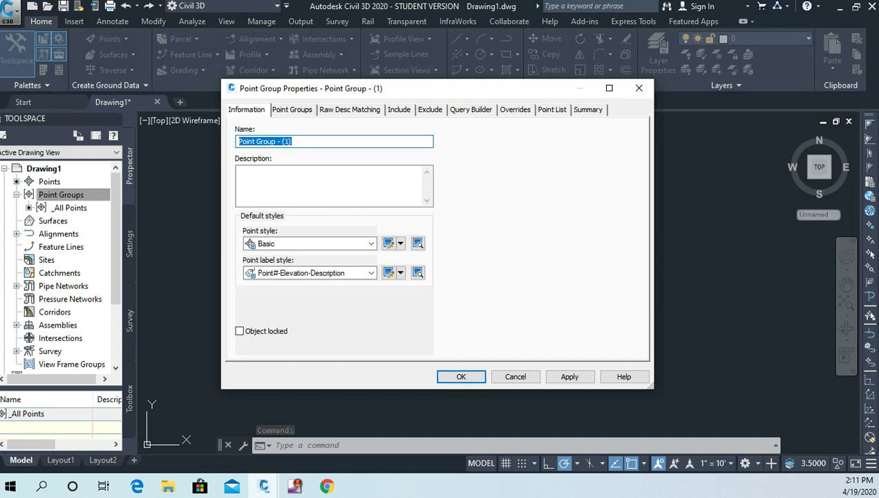
text(No )
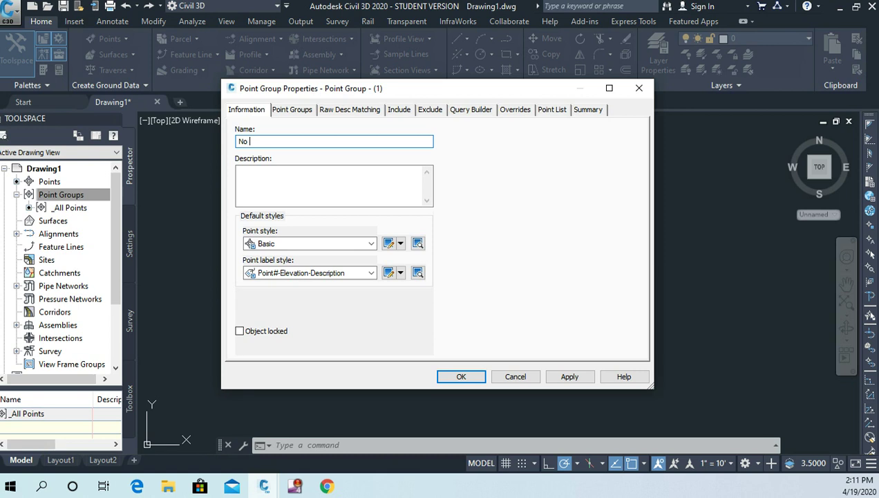
text(Displau)
key(BackSpace)
text(y)
key(Tab)
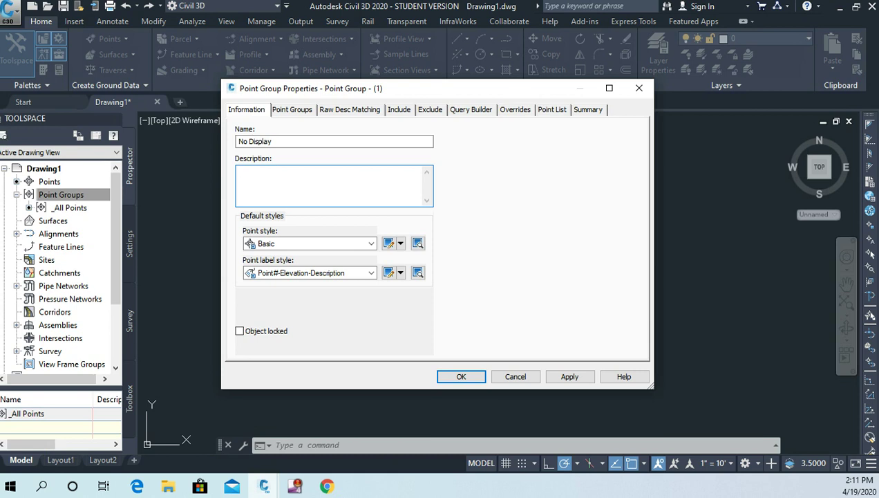
text(All Points Turned Off)
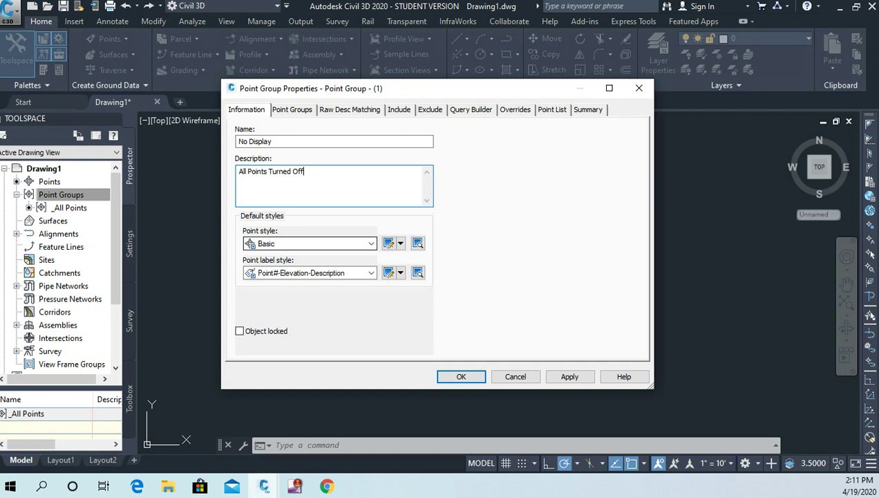
Step: Set the No Display group's point style and point label style to <none>
click(372, 244)
key(Down)
key(Down)
key(Down)
key(Down)
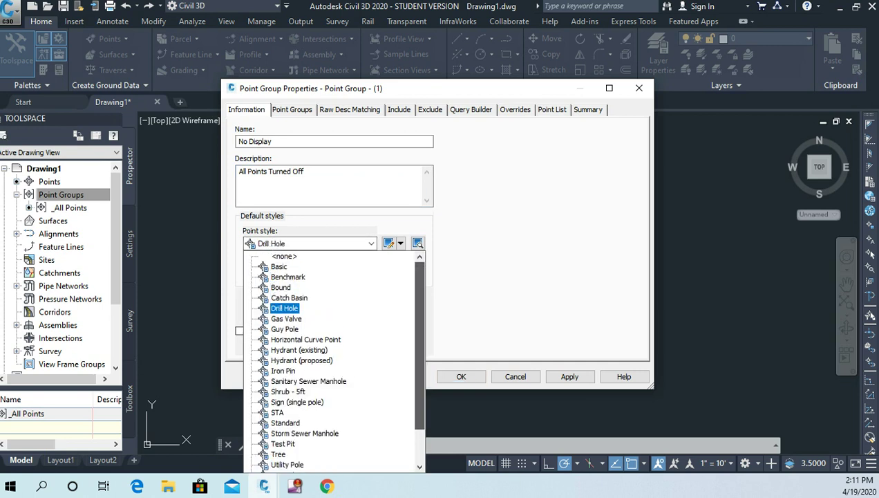
scroll(339, 358, down, 2)
scroll(339, 357, up, 2)
click(288, 273)
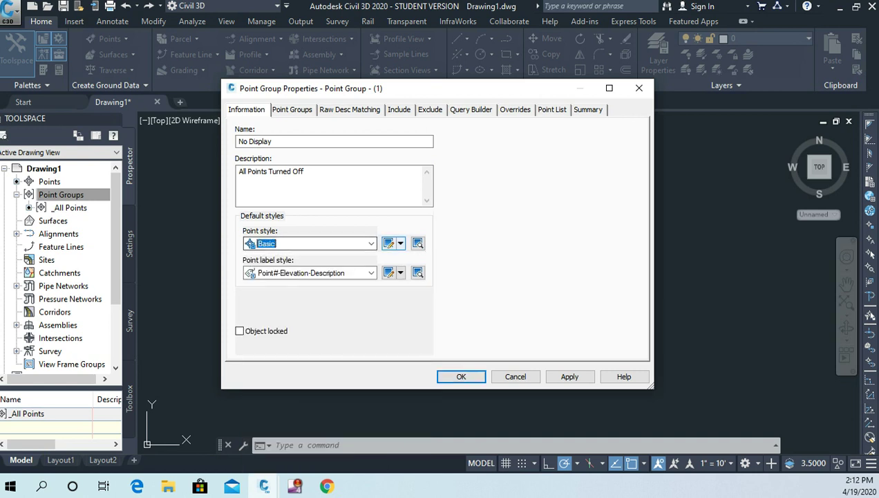
key(alt+Down)
key(Up)
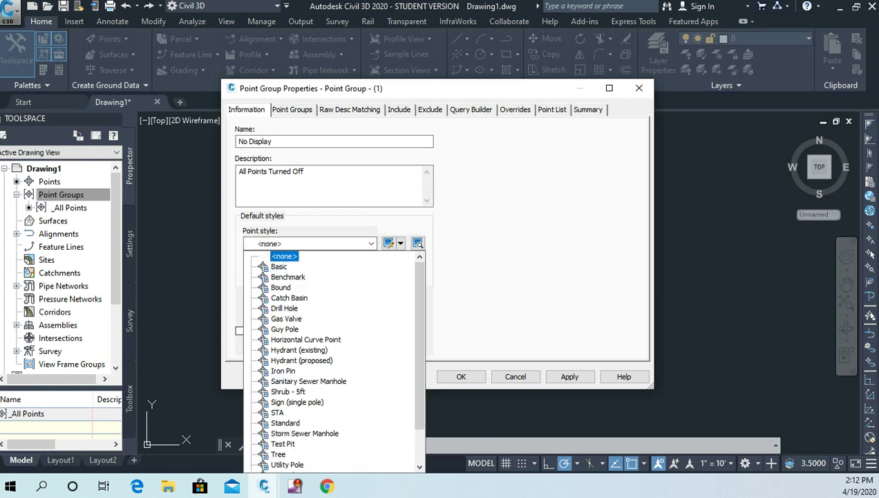
key(Return)
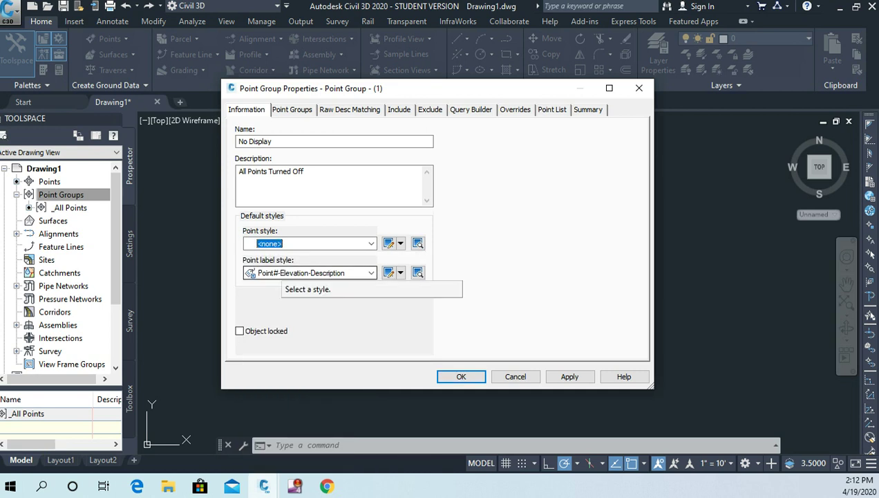
key(alt+Down)
key(Home)
key(Return)
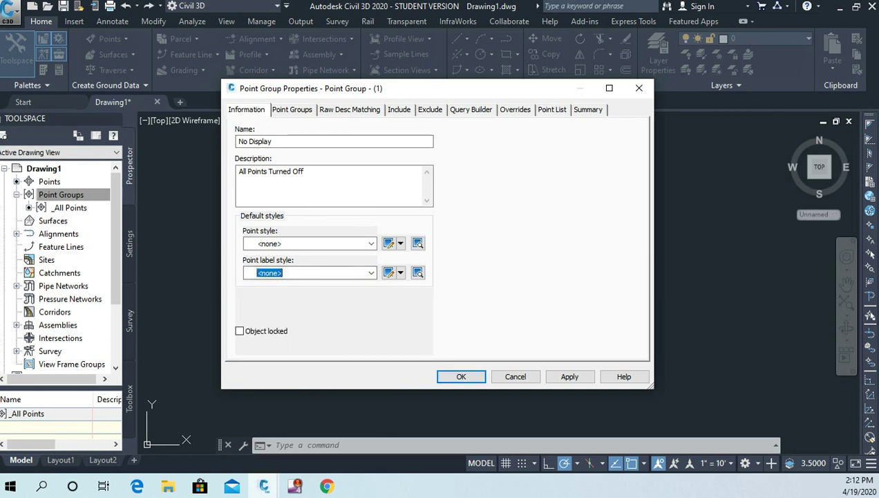
key(ctrl+Tab)
key(ctrl+Tab)
key(ctrl+Tab)
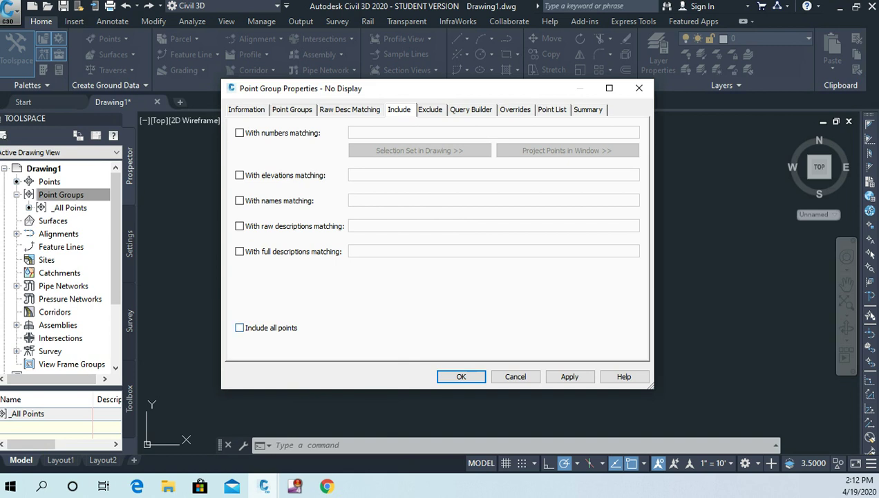
Step: Check Include all points for No Display and save the group, hiding every drawing point
click(240, 327)
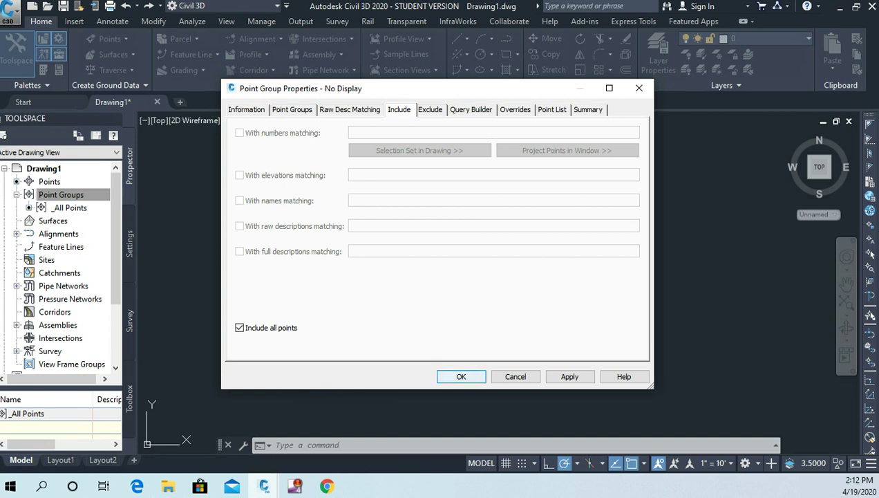
click(461, 376)
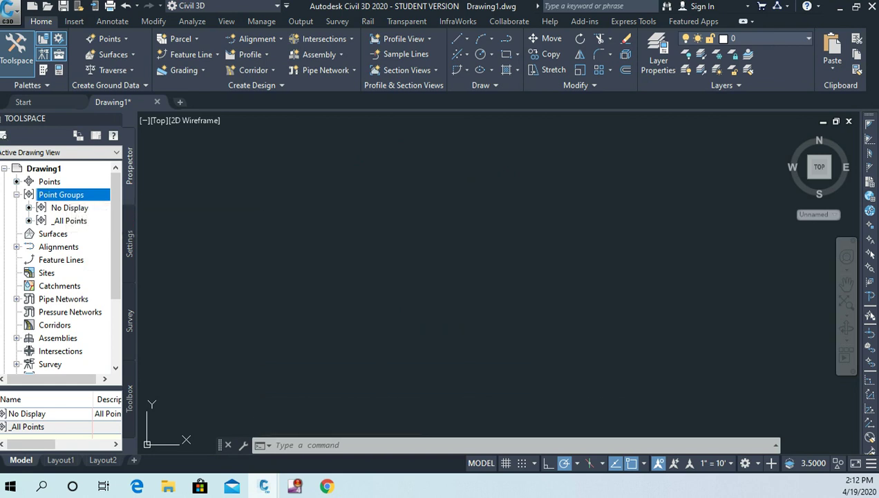
Step: Move _All Points to the top of the point group display order, above No Display
right_click(67, 195)
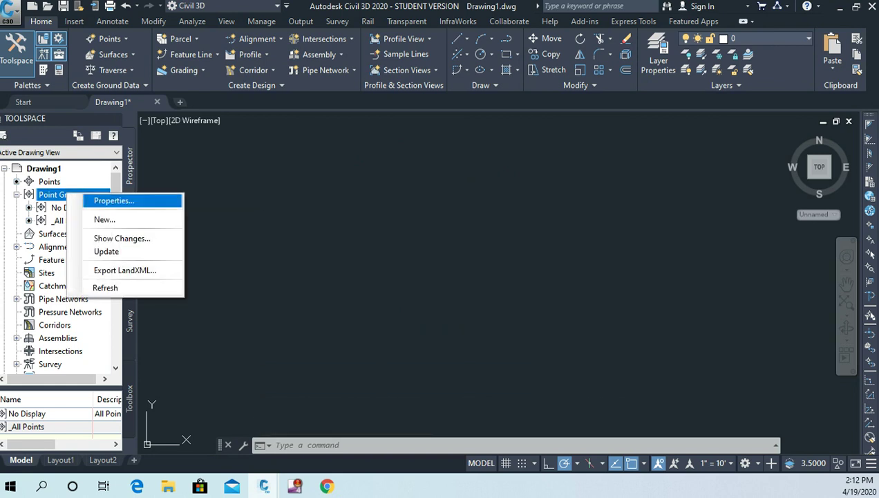
click(114, 200)
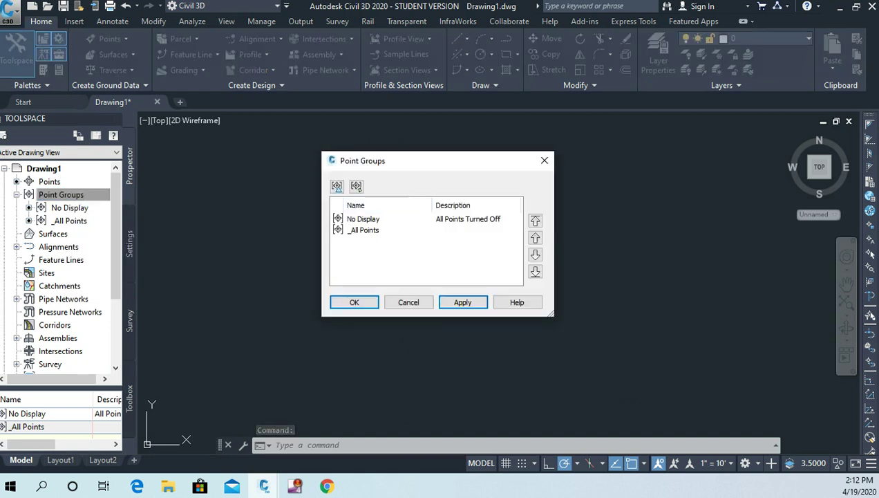
click(363, 218)
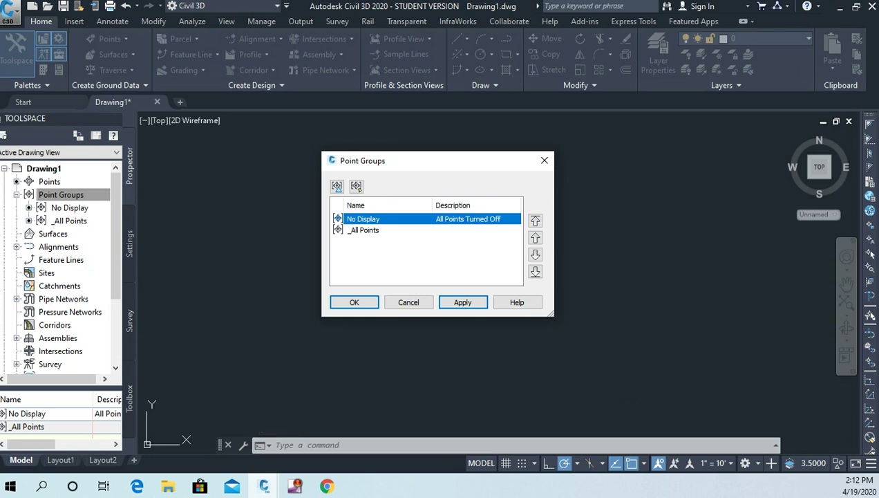
click(363, 230)
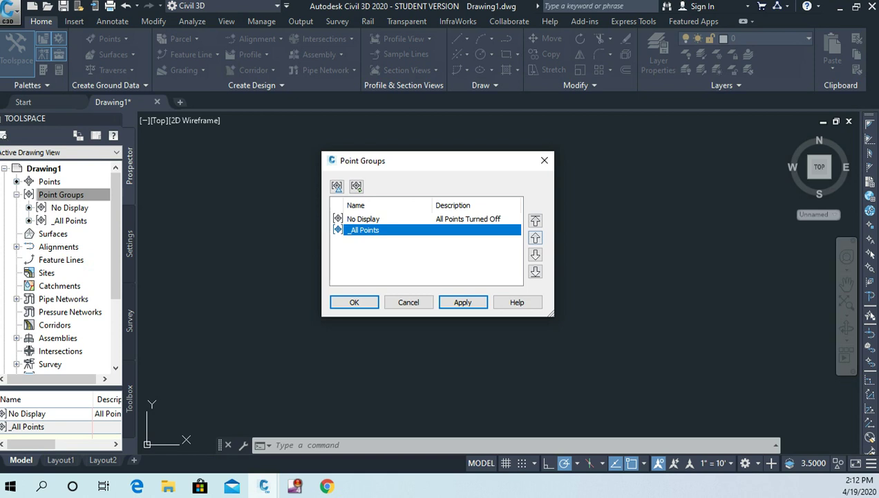
click(535, 220)
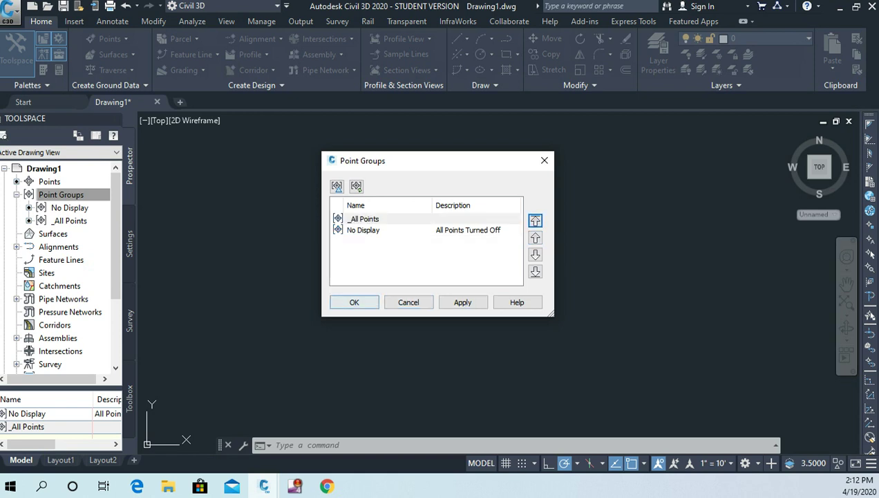
key(Return)
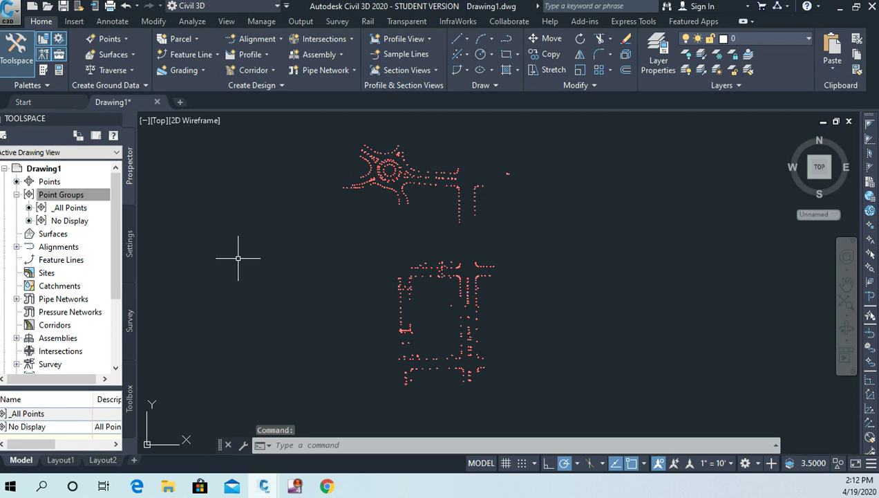
click(61, 194)
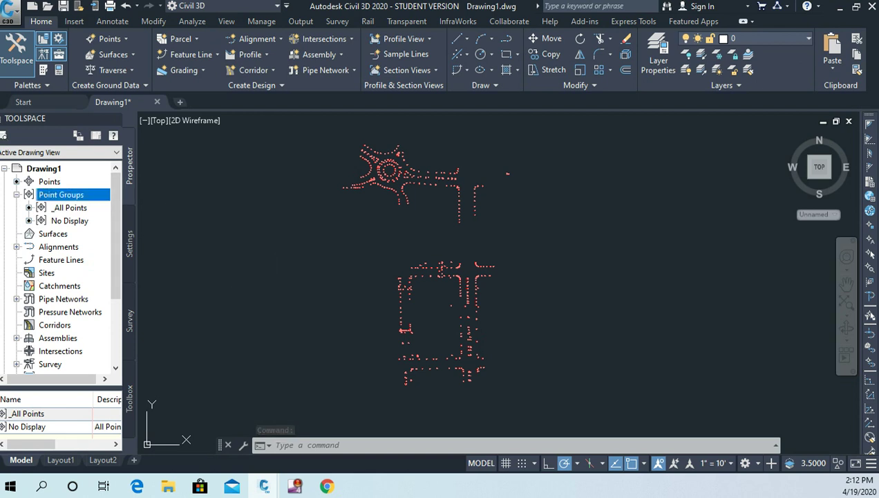
Step: Create a point group named 'Concrete Curb' described 'Vertical Face Concrete Curb'
right_click(78, 196)
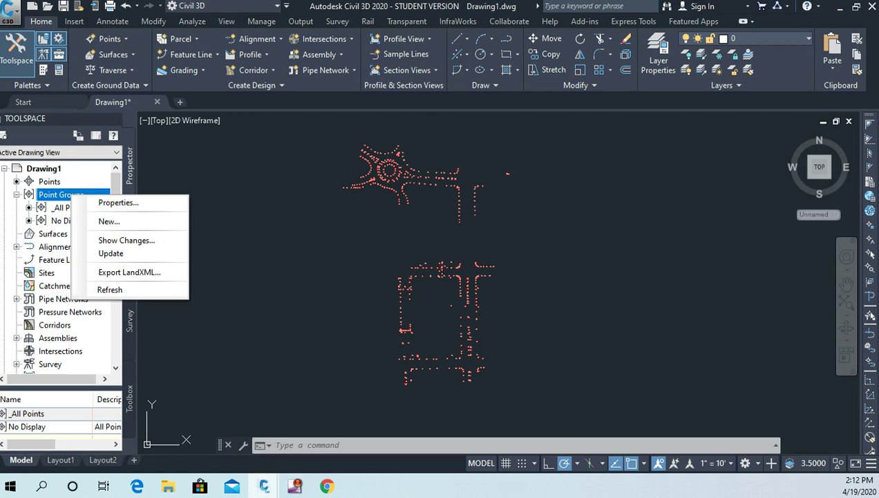
click(108, 221)
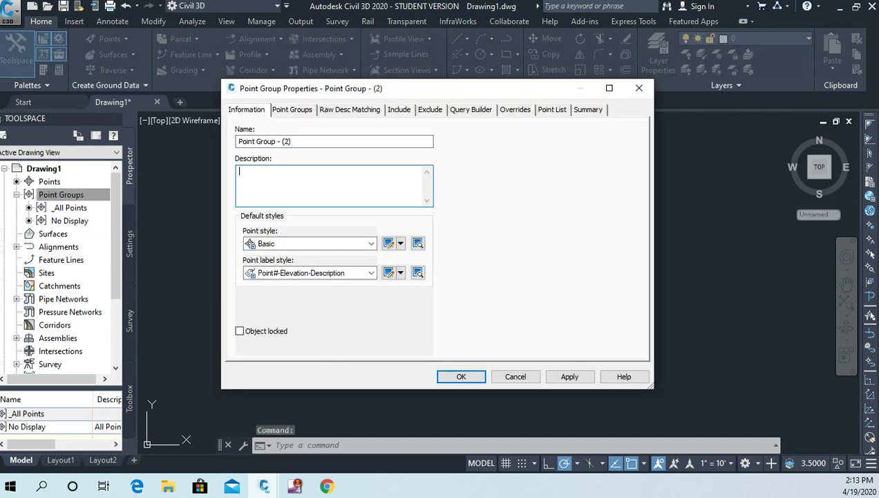
key(shift+Tab)
text(Conc)
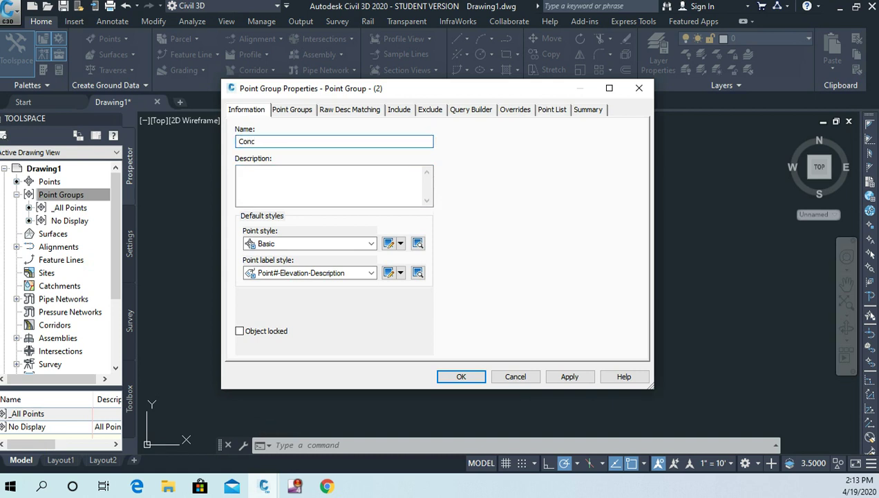
text(rete Curb)
click(334, 185)
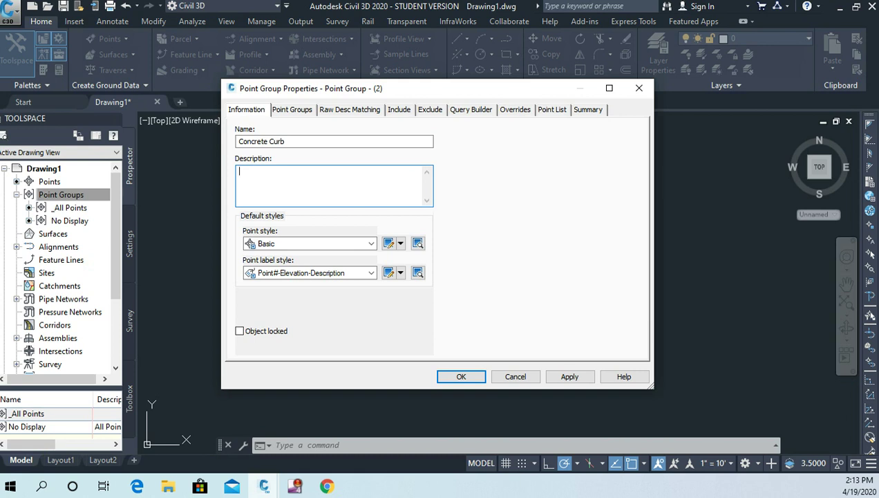
text(Vertical Face Concrete Cur)
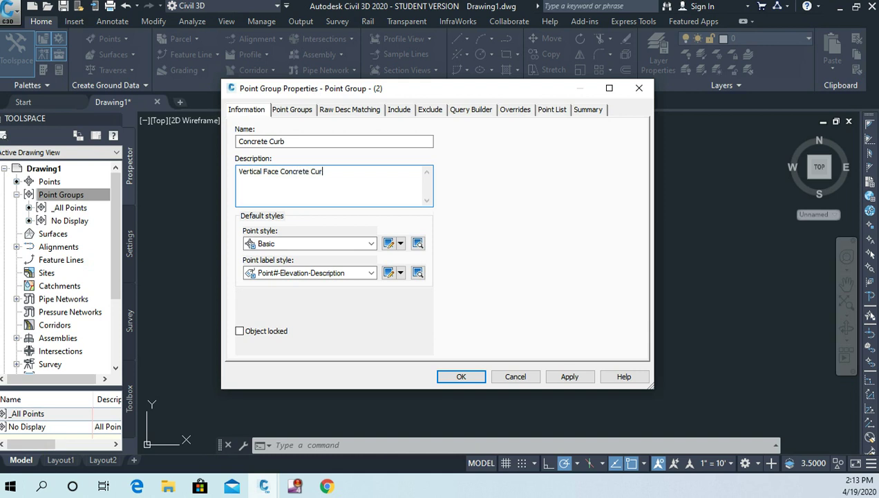
text(b)
Step: Include points with raw description matching BOC in Concrete Curb and save the group
click(399, 109)
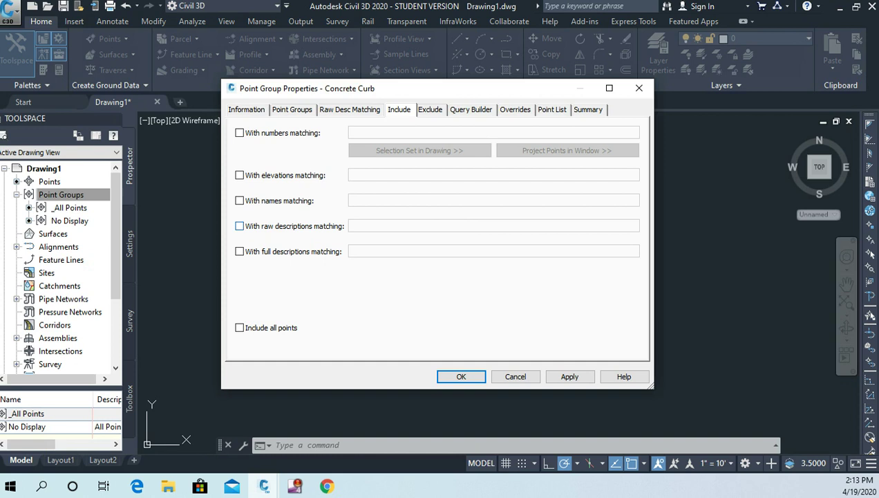
click(239, 226)
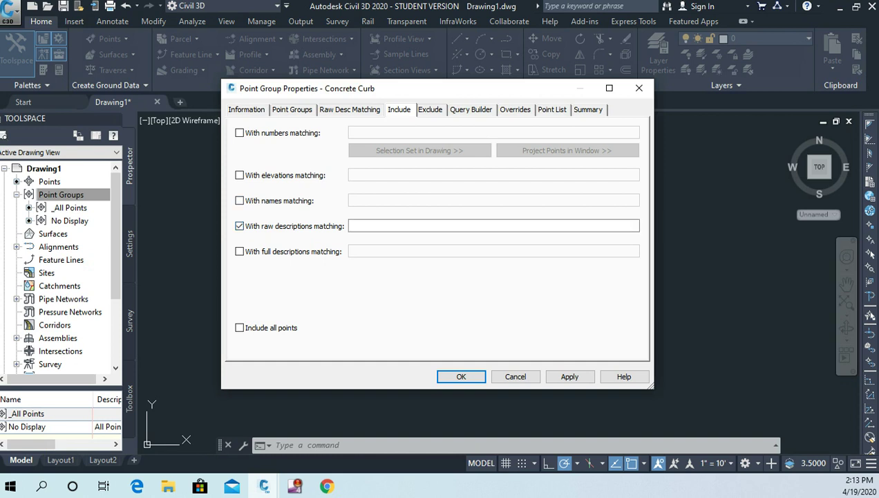
click(352, 225)
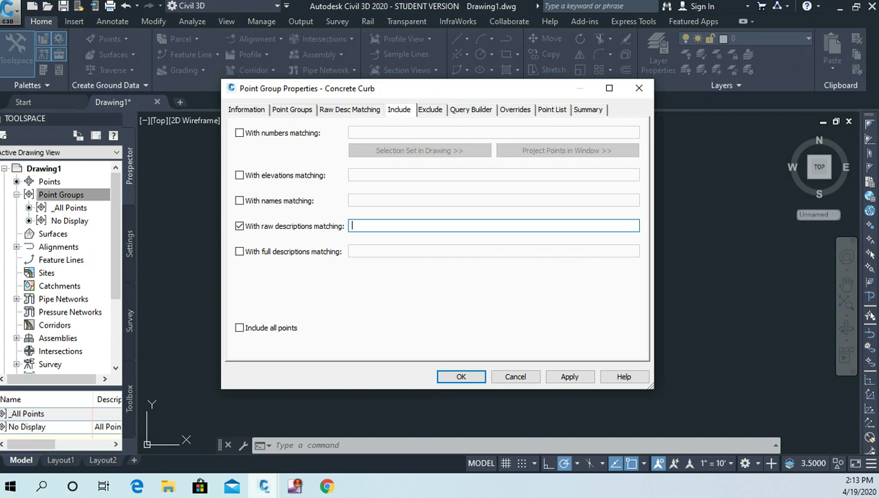
text(BOC)
click(461, 376)
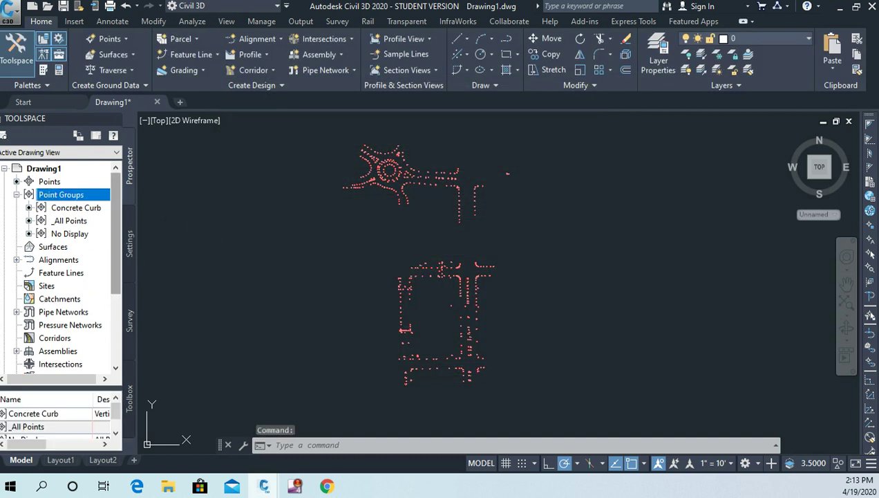
mouse_move(104, 235)
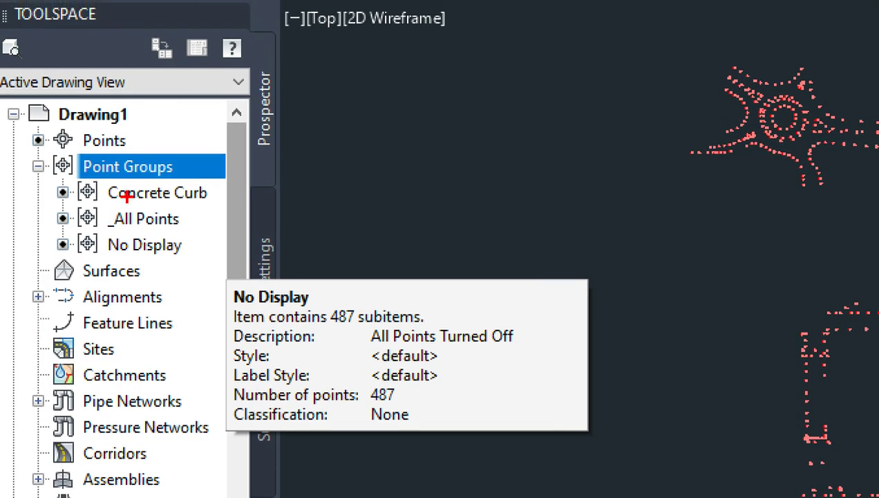
drag(110, 201, 205, 200)
drag(111, 253, 181, 253)
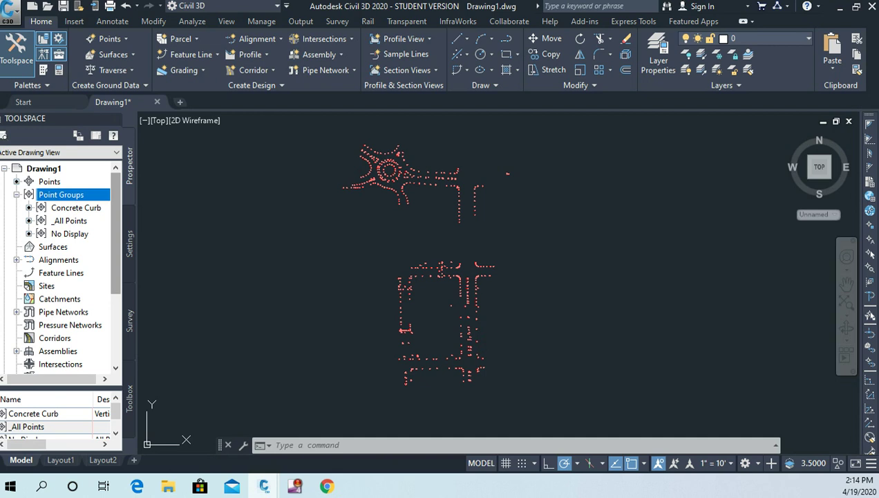
mouse_move(75, 208)
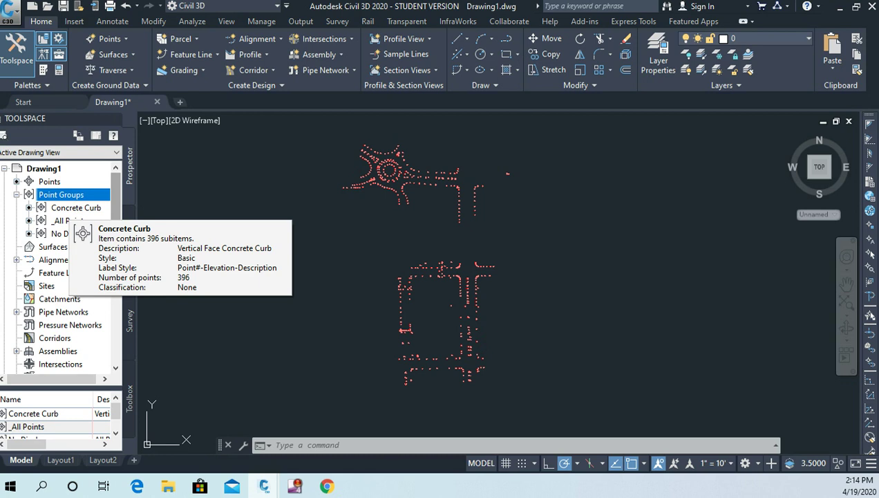
right_click(69, 208)
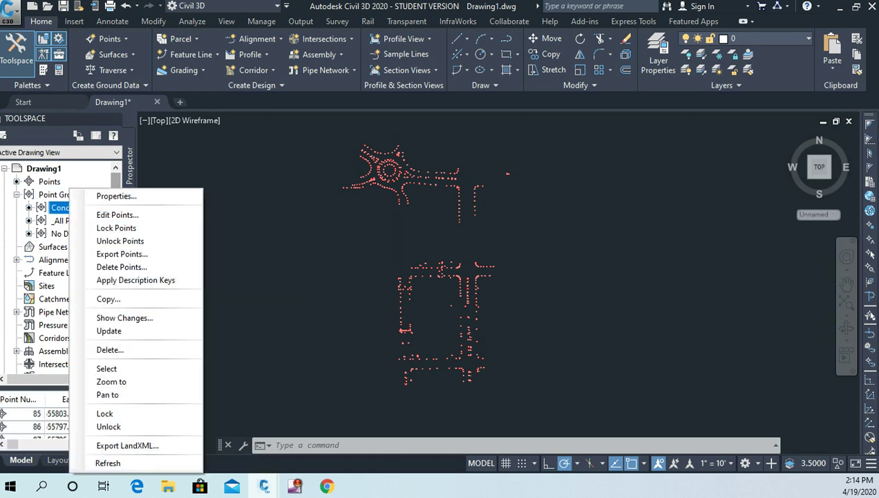
click(116, 196)
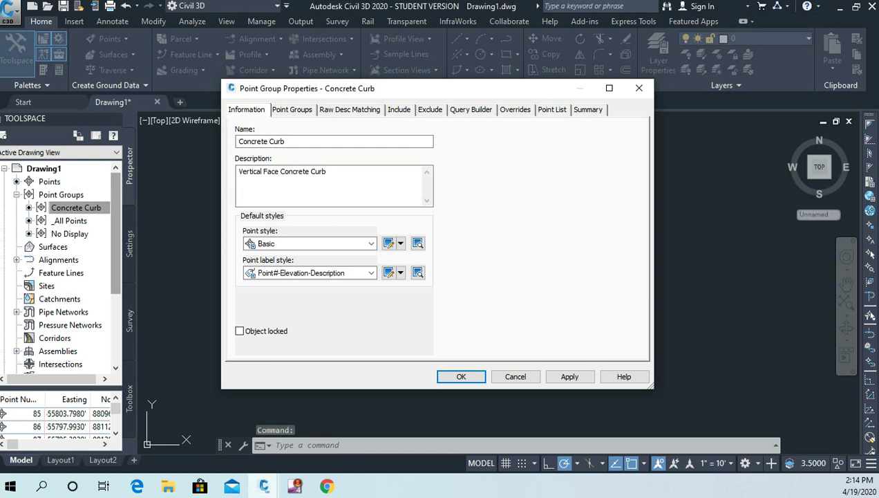
click(552, 110)
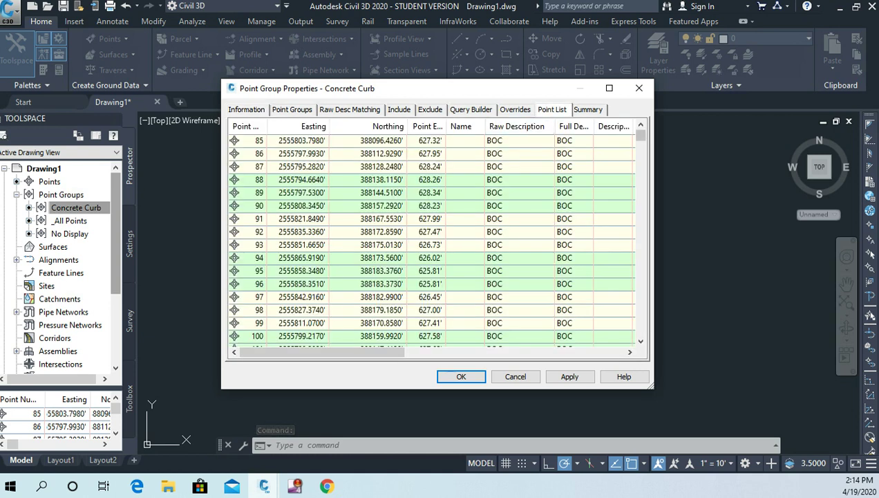
scroll(431, 239, down, 20)
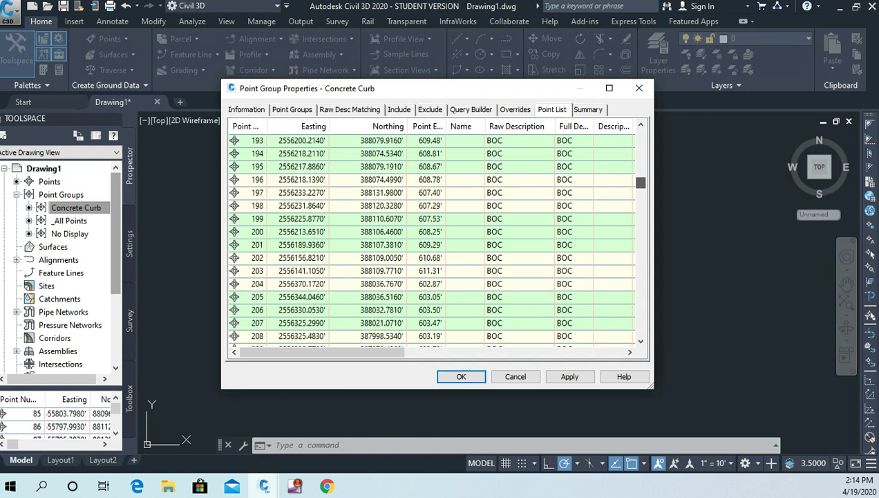
drag(641, 182, 640, 135)
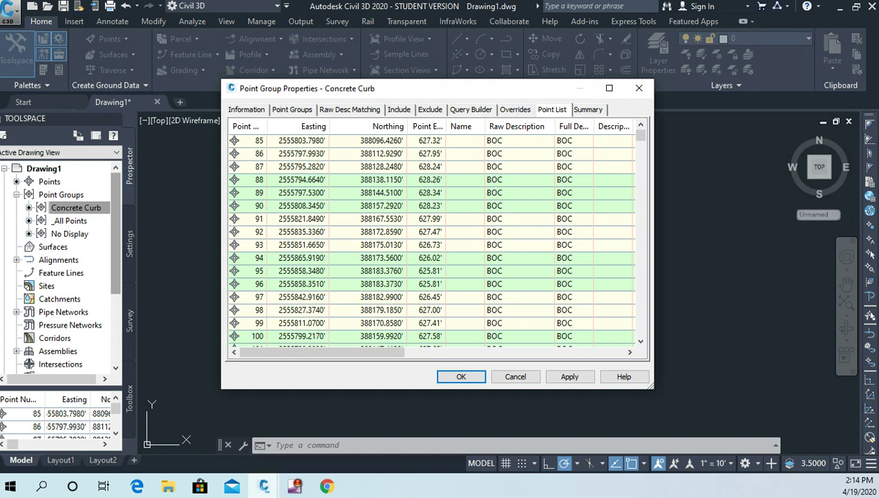
key(ctrl+Tab)
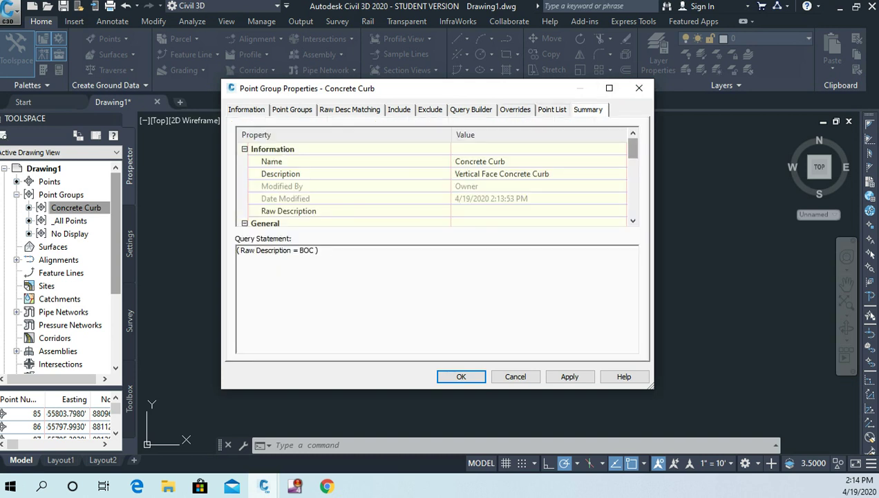
scroll(434, 179, down, 6)
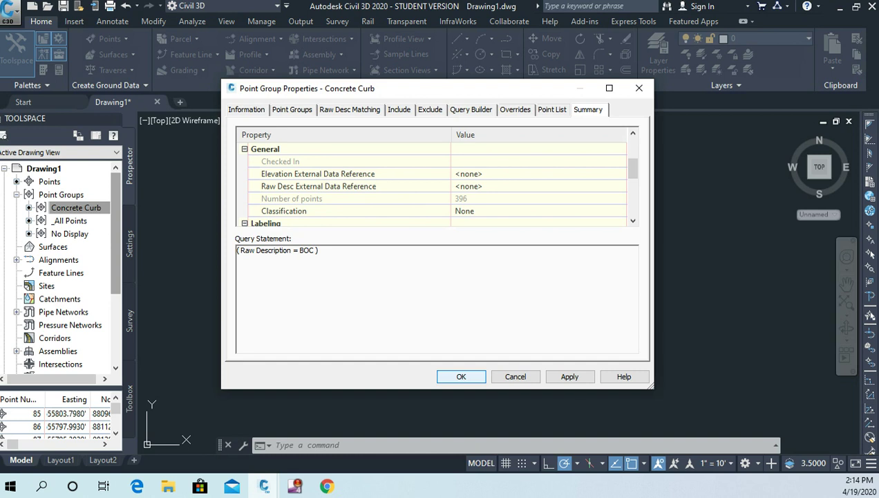
key(Return)
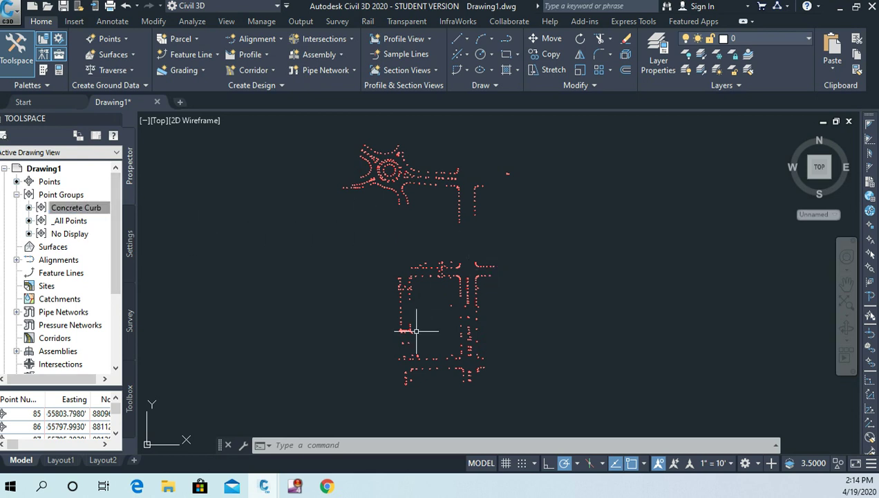
mouse_move(402, 341)
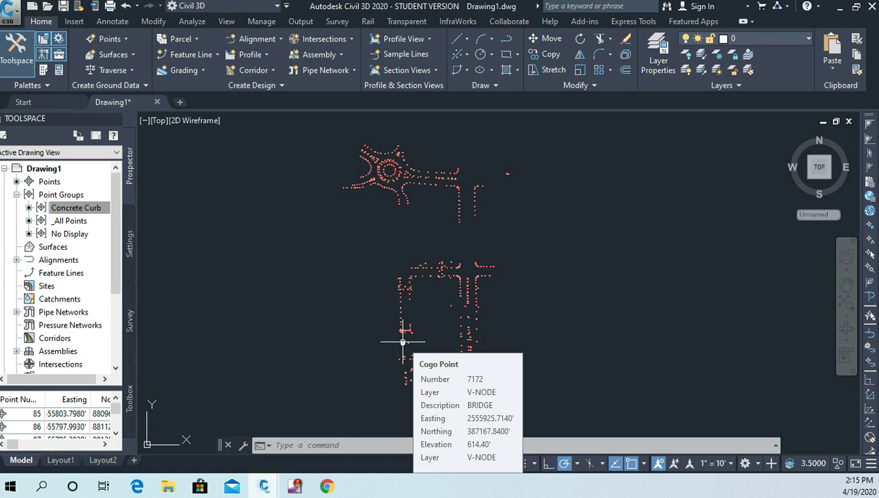
click(76, 207)
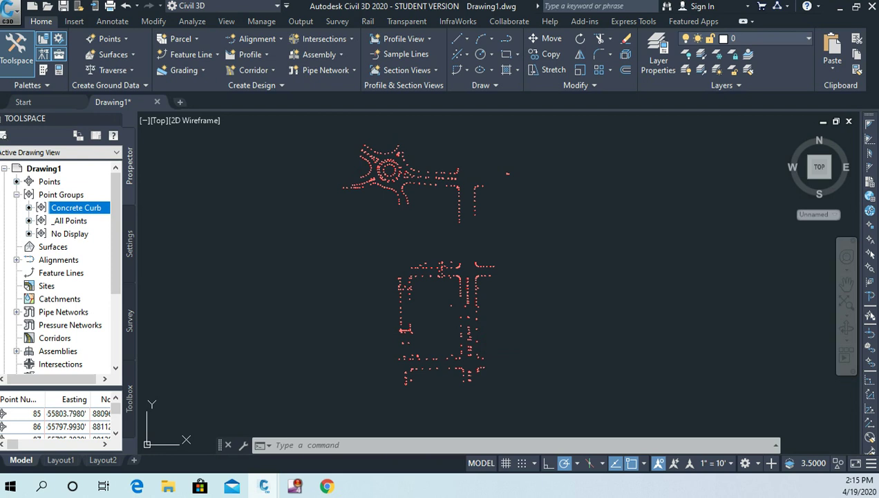
Step: Move No Display up above _All Points so the order is Concrete Curb, No Display, _All Points
right_click(91, 195)
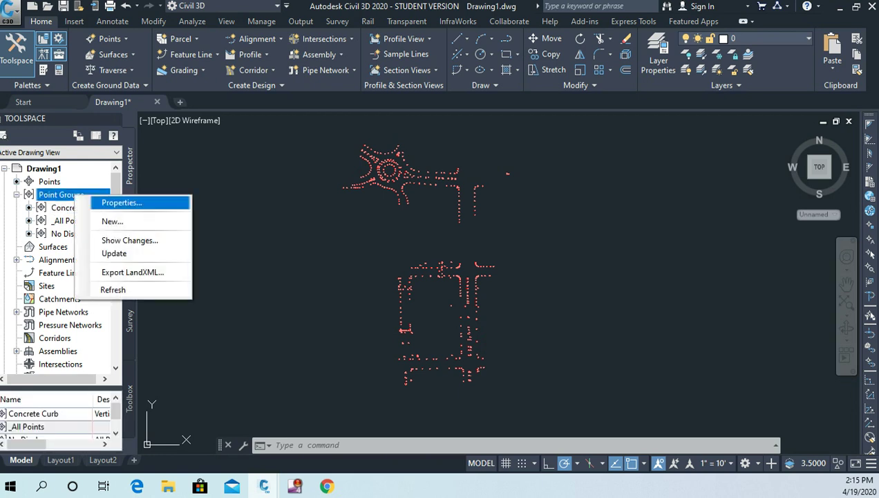
click(122, 203)
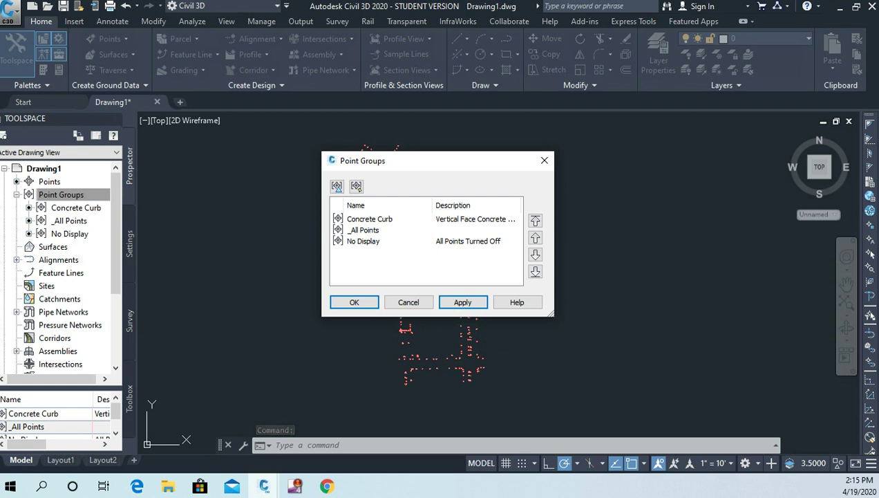
click(363, 240)
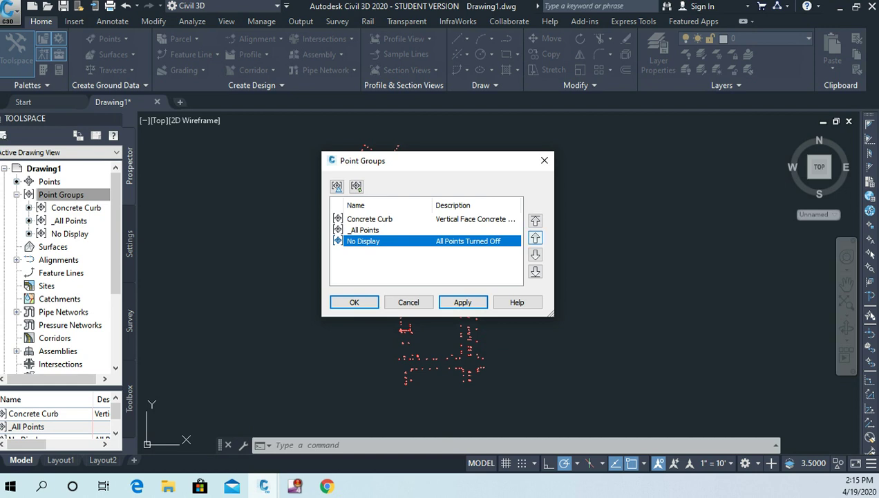
click(535, 237)
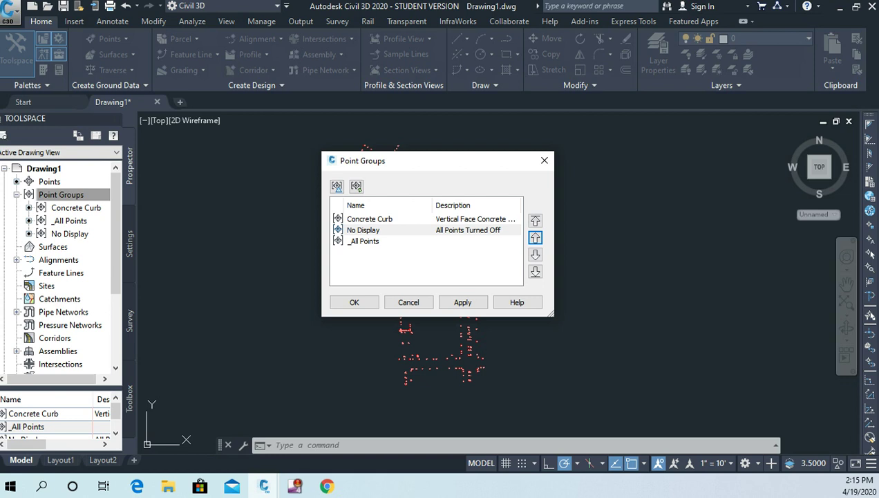
click(354, 302)
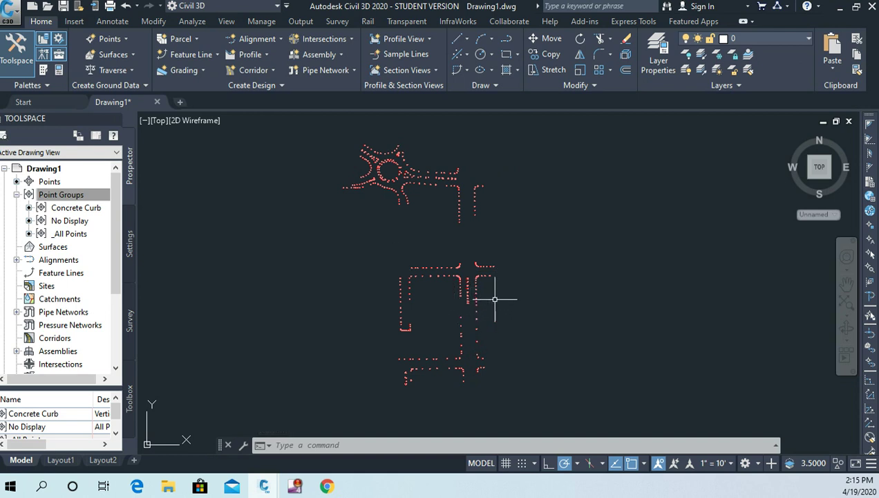
scroll(496, 265, up, 4)
scroll(487, 271, up, 5)
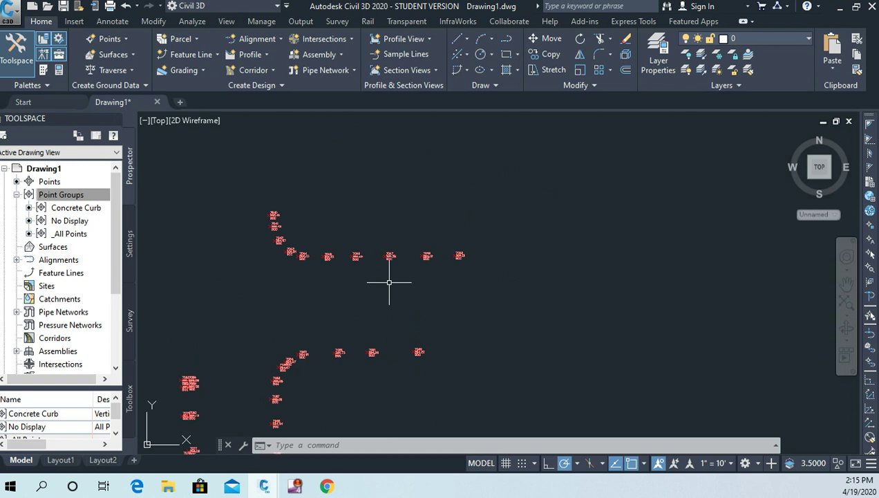
scroll(379, 284, down, 2)
scroll(383, 297, up, 4)
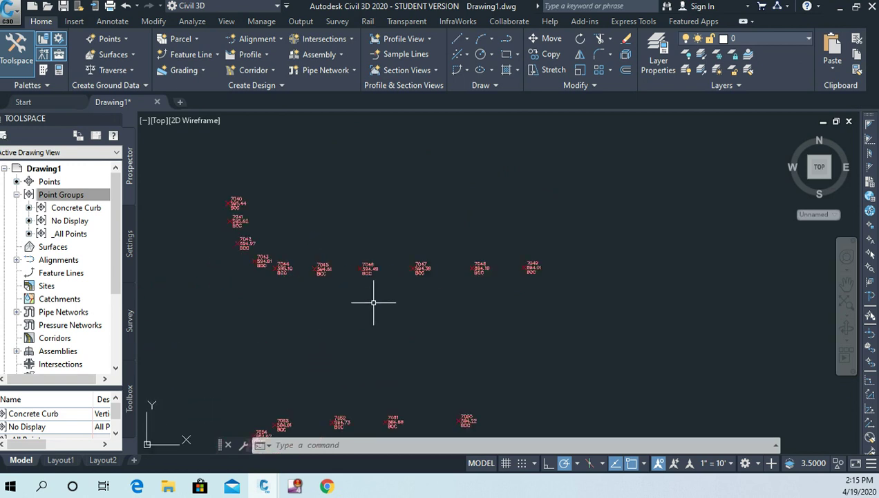
scroll(325, 284, down, 2)
scroll(477, 241, down, 3)
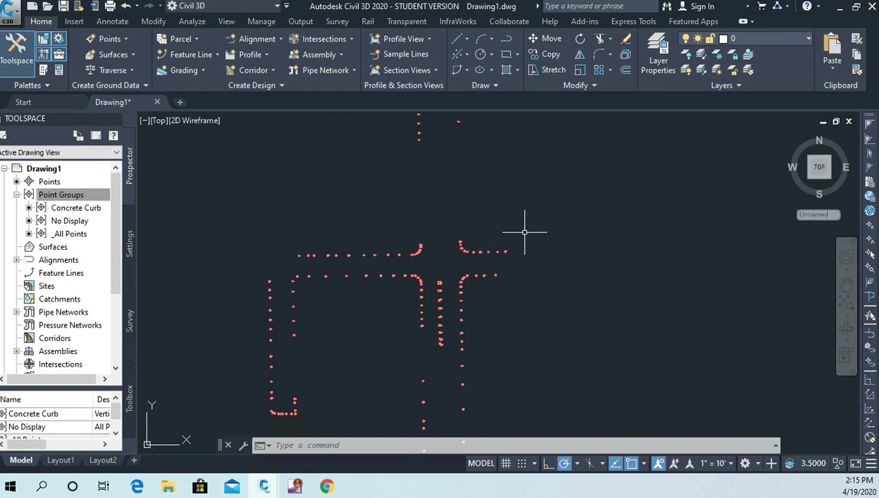
scroll(479, 254, up, 3)
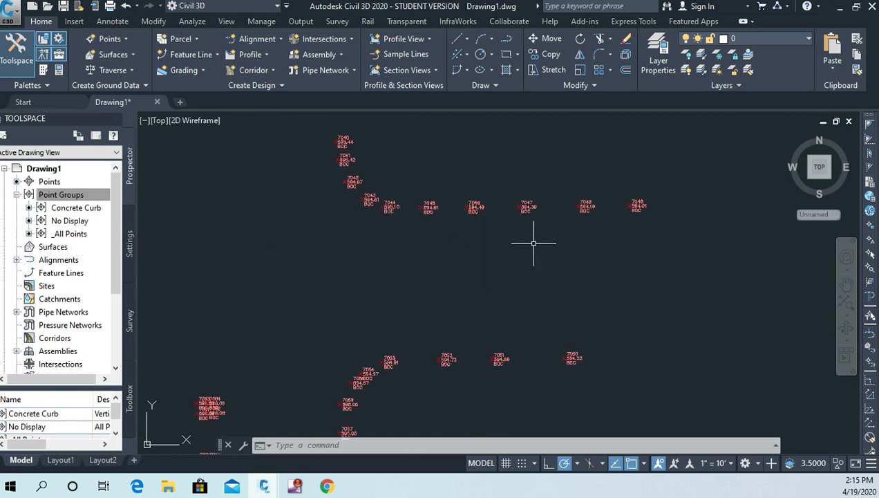
scroll(522, 284, down, 2)
scroll(477, 280, up, 2)
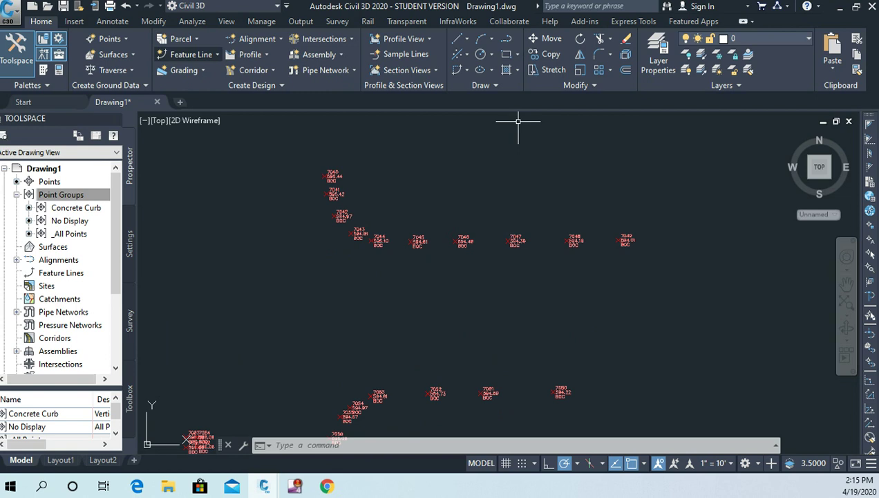
Step: Start drawing a feature line in Site 1 using the Corridor Curb Line style
click(191, 54)
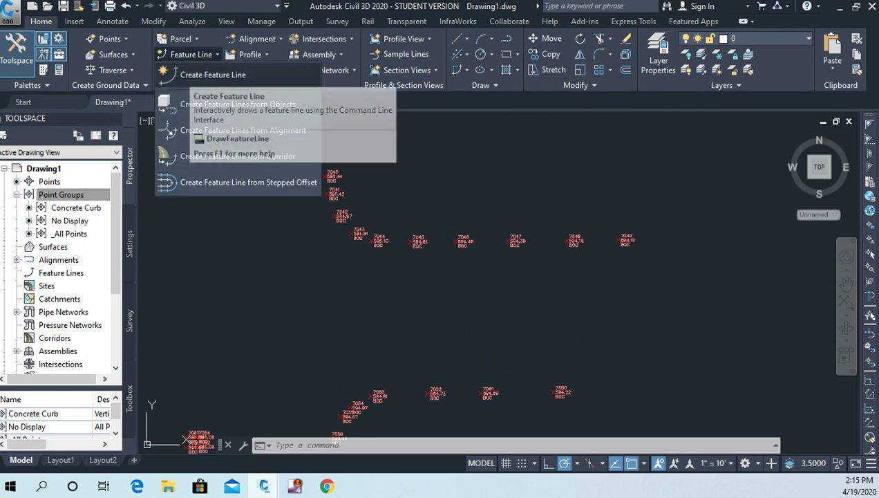
click(211, 75)
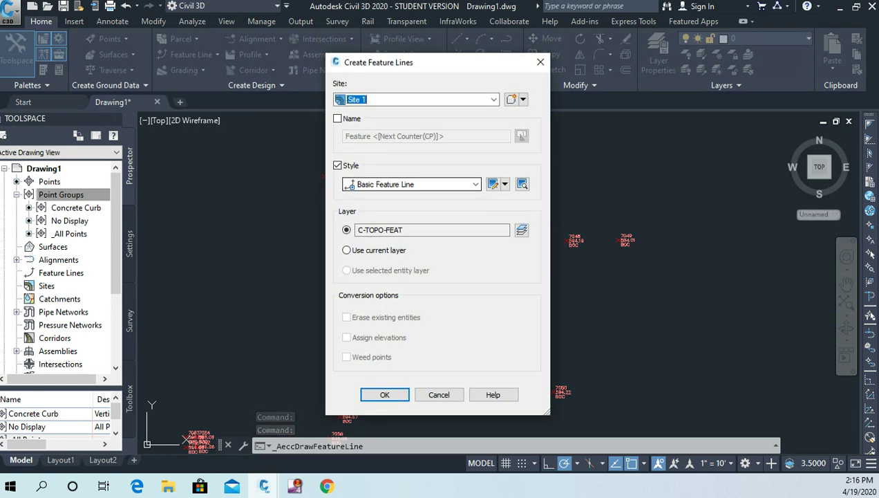
click(415, 184)
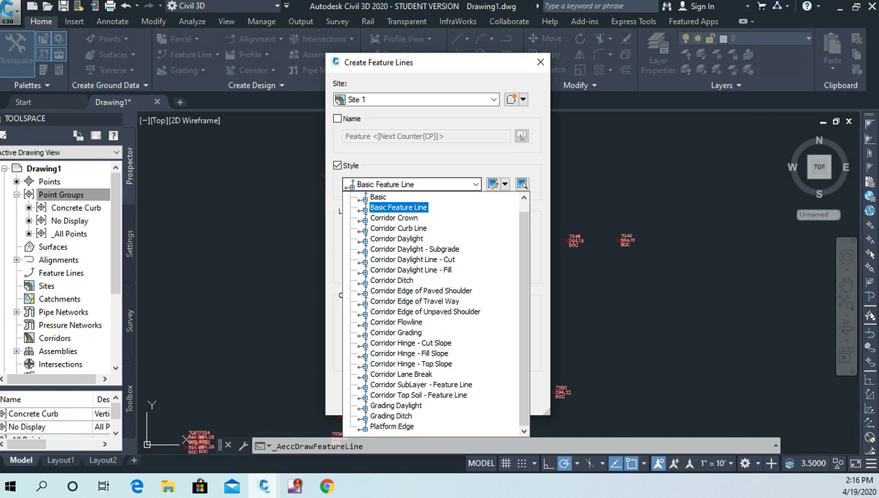
key(Down)
key(Down)
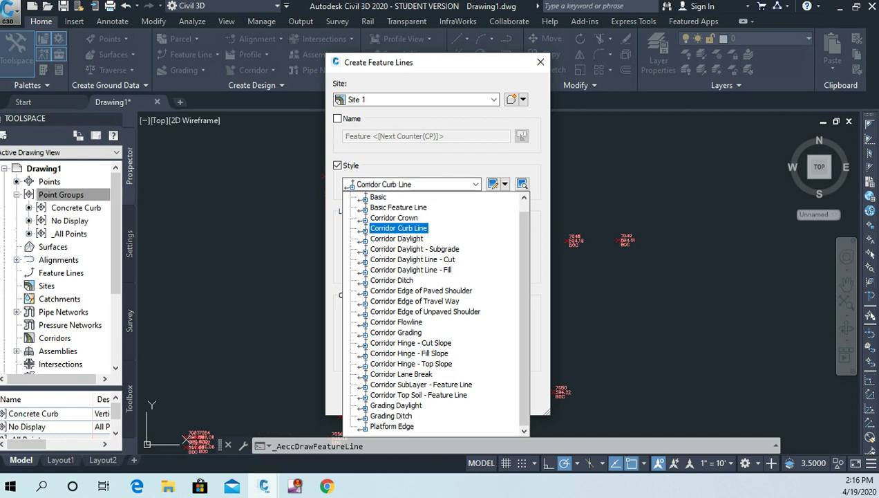
key(Return)
click(380, 395)
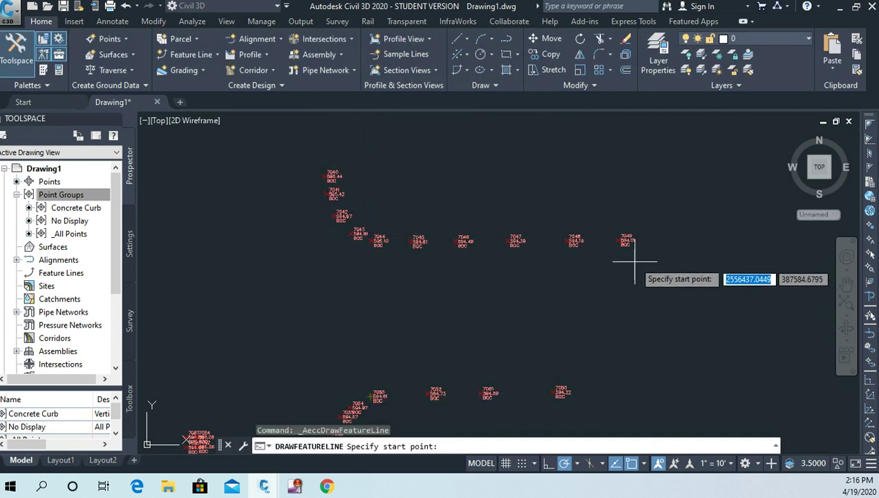
Step: Frame curb points 7040–7049 and restrict object snap to Node only
scroll(632, 261, up, 2)
mouse_move(628, 263)
middle_down()
mouse_move(630, 311)
mouse_move(684, 322)
middle_up()
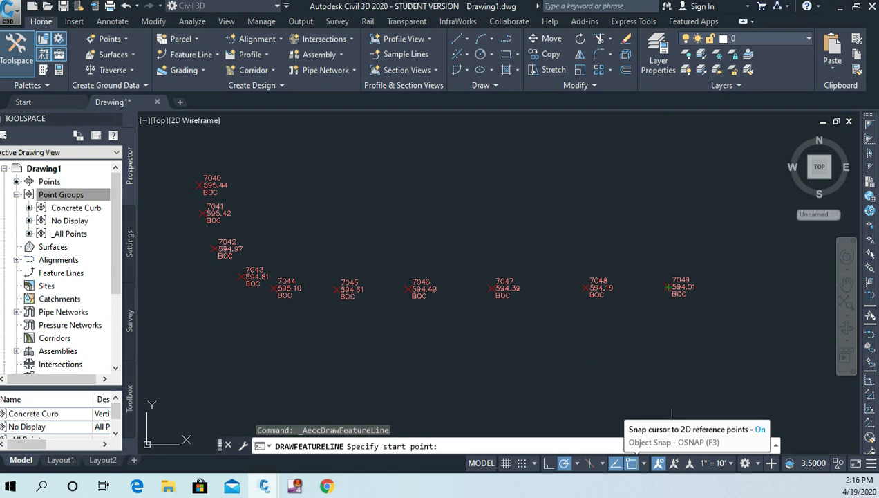
click(644, 463)
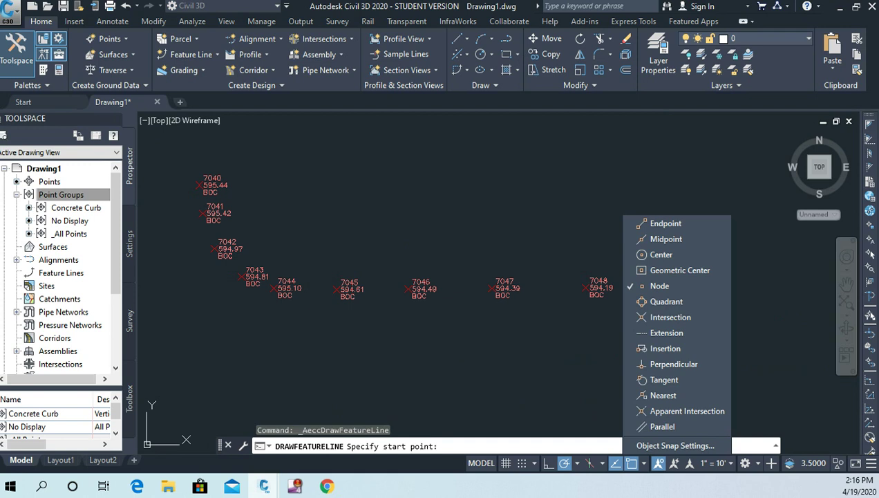
click(675, 445)
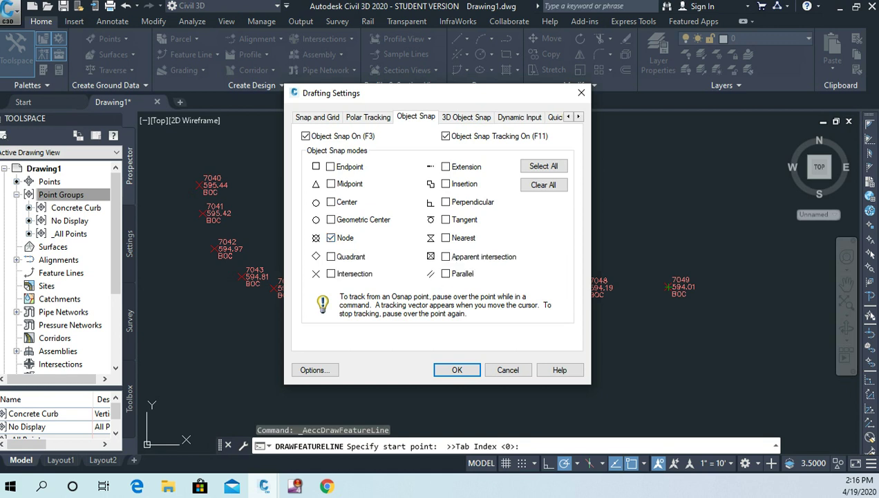
click(544, 185)
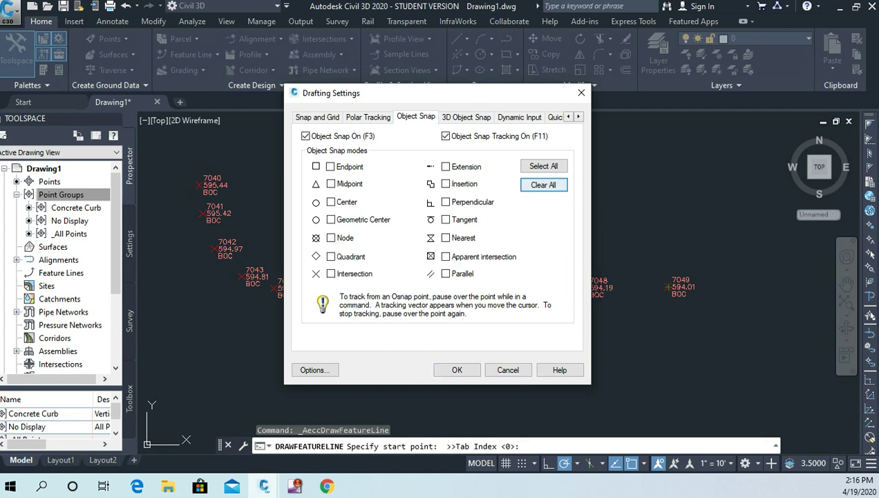
click(330, 237)
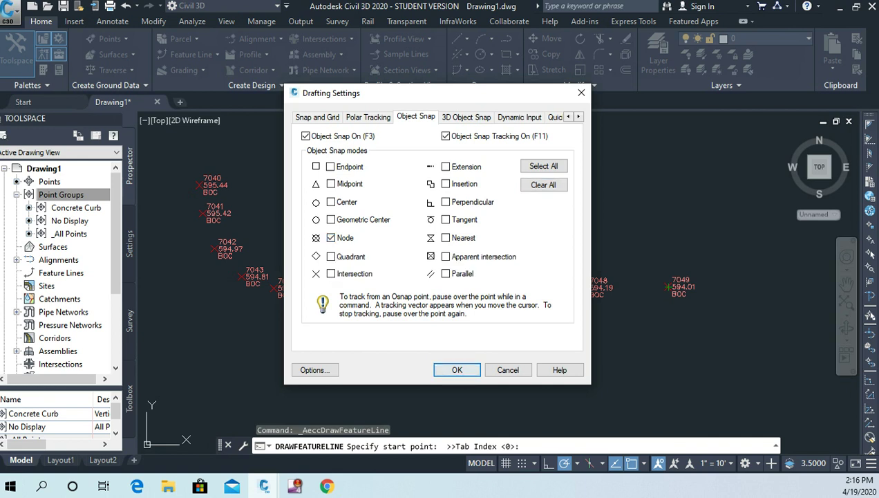
click(457, 370)
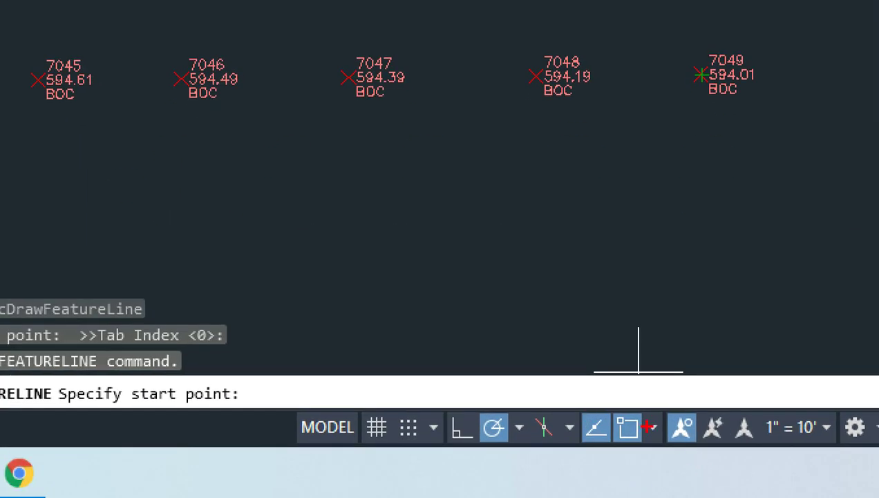
mouse_move(650, 410)
mouse_down()
mouse_move(611, 410)
mouse_move(607, 438)
mouse_move(617, 448)
mouse_move(648, 444)
mouse_move(649, 401)
mouse_up()
key(Escape)
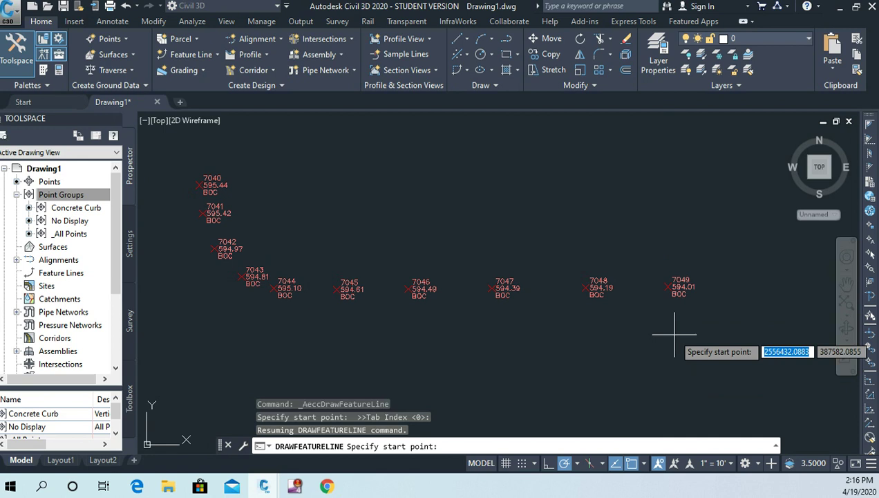
Step: Start the feature line at point 7049 (elevation 594.01) and trace through points 7048–7045, accepting default grades
click(668, 286)
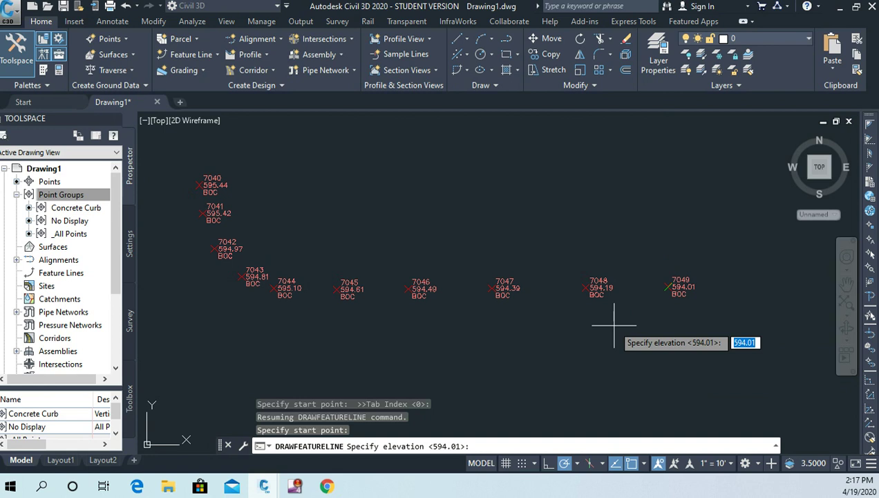
key(Return)
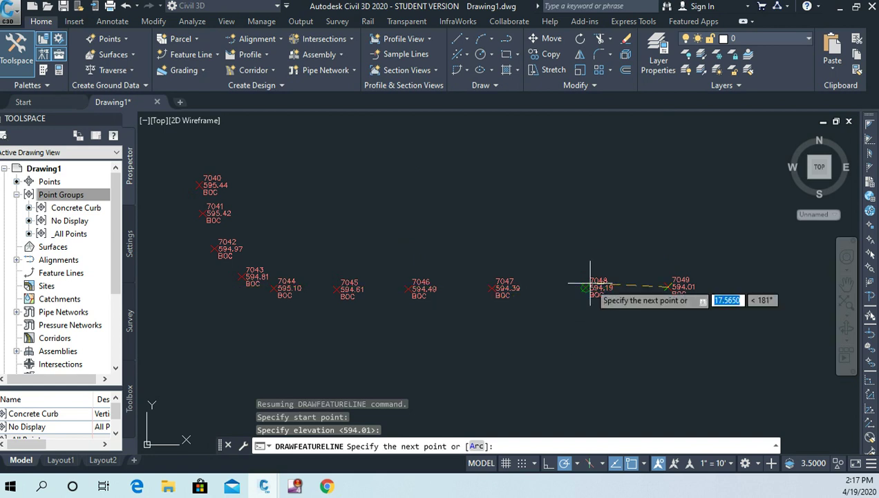
click(586, 287)
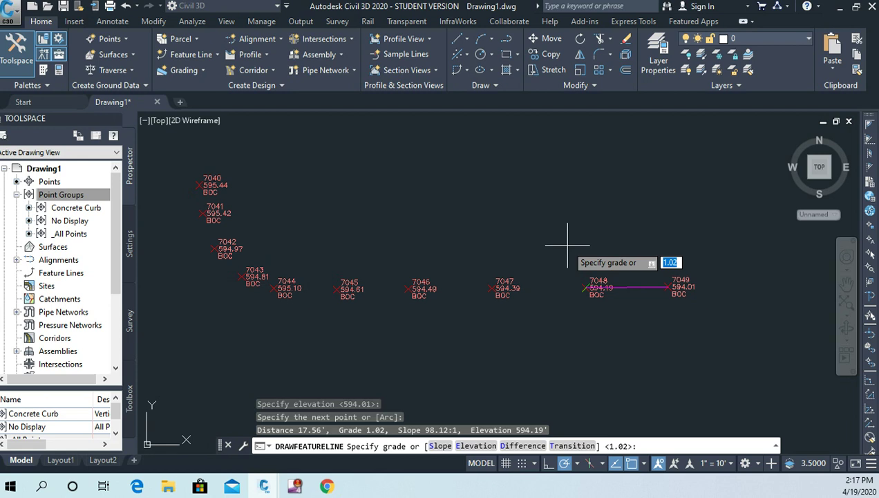
key(Return)
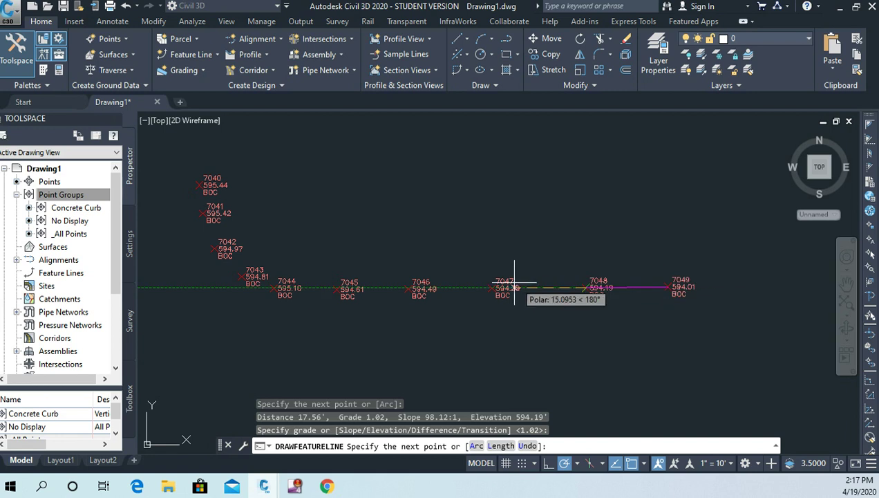
click(497, 288)
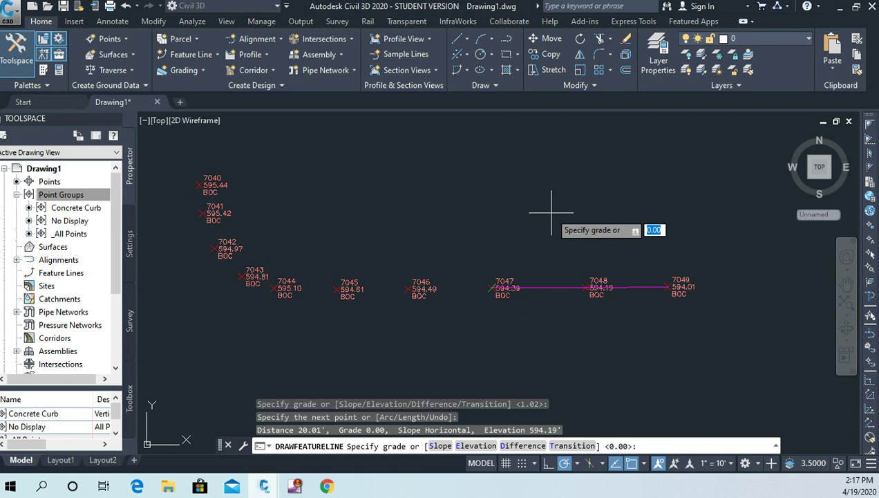
key(Return)
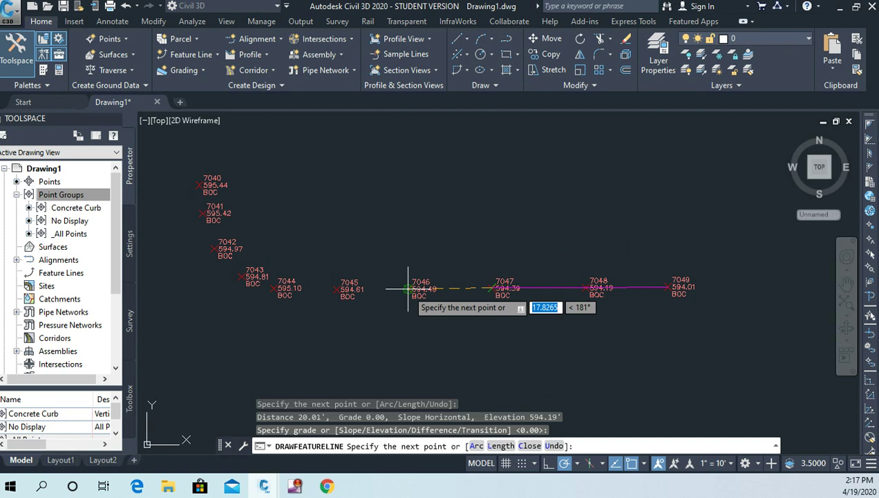
click(410, 288)
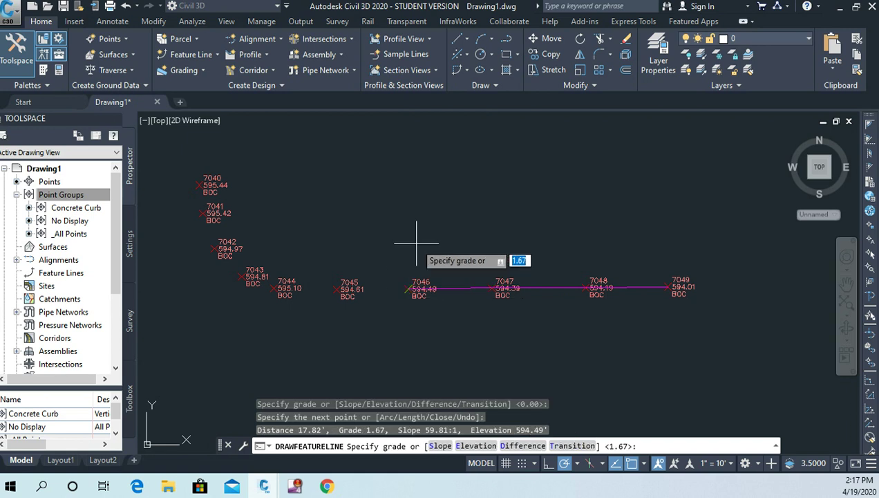
key(Return)
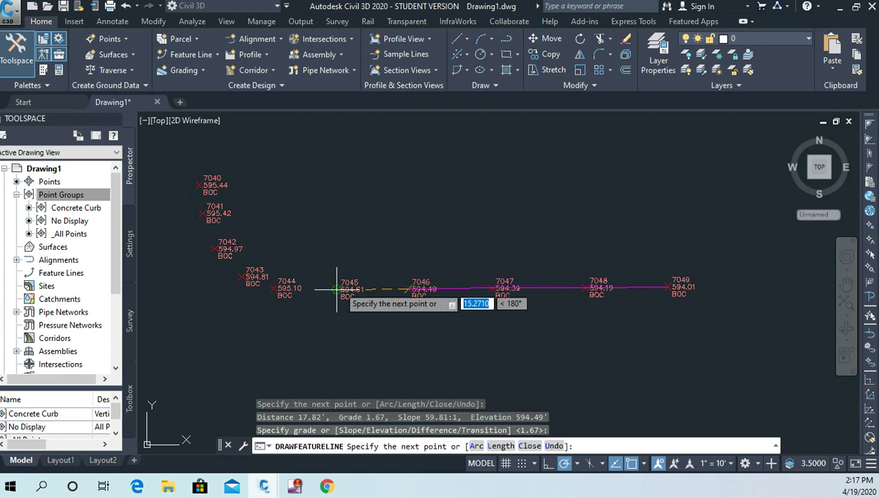
click(336, 289)
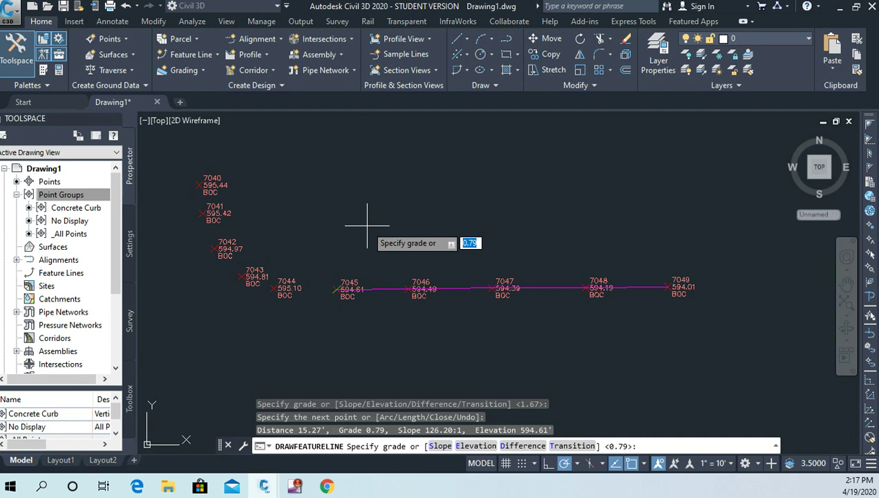
key(Return)
Step: Continue the line through points 7044 to 7040, accepting each grade, ending at 0.40
click(275, 288)
key(Return)
click(242, 277)
key(Return)
click(213, 249)
key(Return)
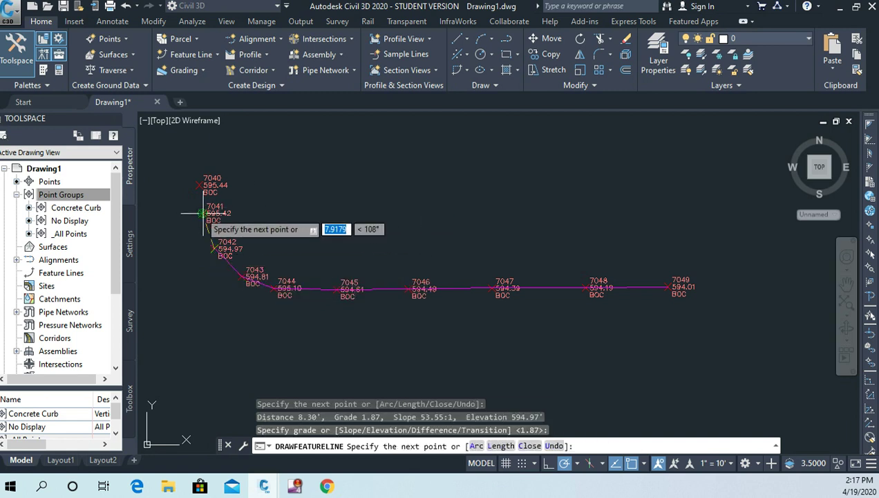
click(206, 213)
key(Return)
click(199, 186)
key(Return)
scroll(318, 181, down, 4)
middle_drag(435, 177, 477, 227)
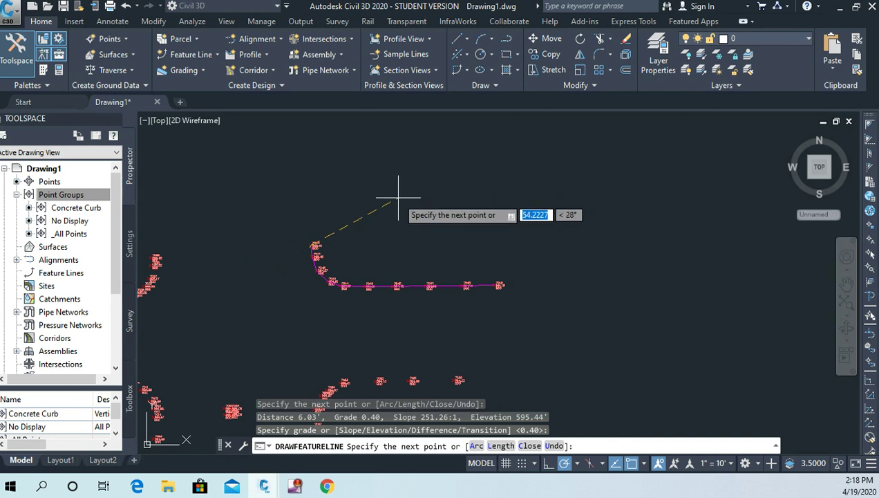
scroll(401, 208, down, 3)
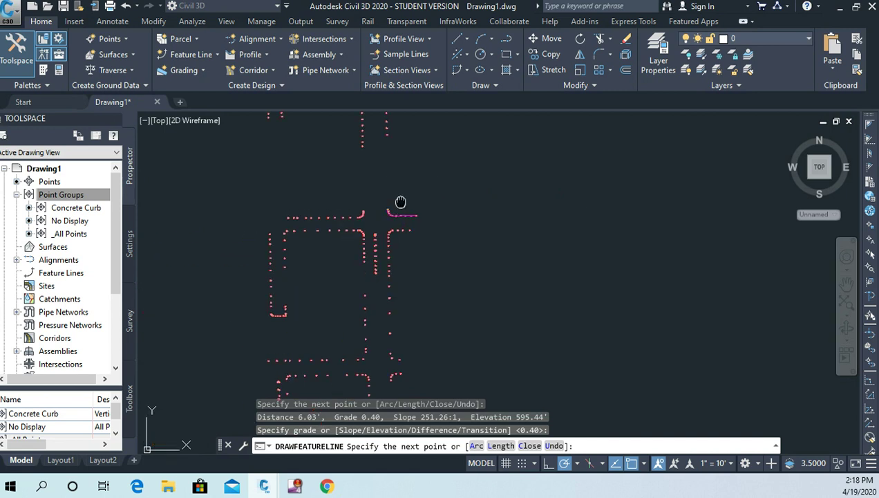
scroll(432, 275, up, 2)
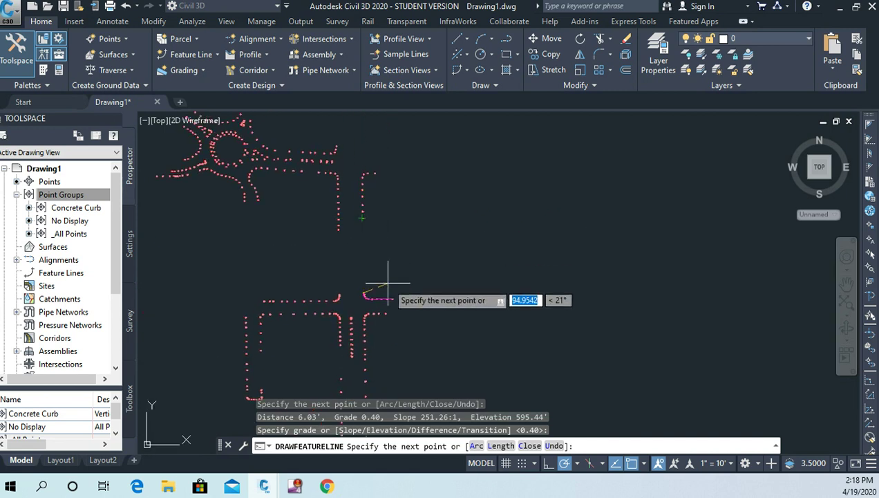
scroll(377, 302, up, 4)
scroll(383, 304, down, 3)
scroll(349, 235, up, 2)
scroll(359, 231, up, 3)
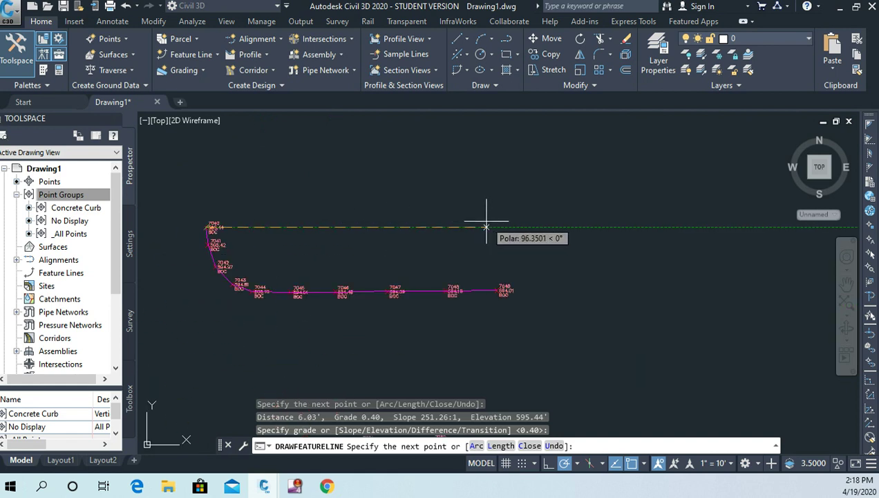
Step: End the feature line and pan around to review it along BOC points 7040–7049
key(Return)
key(Return)
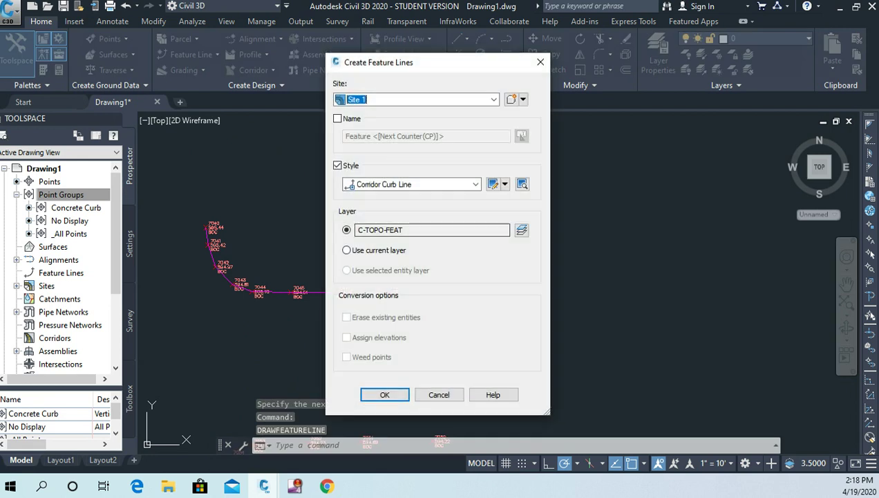
key(Escape)
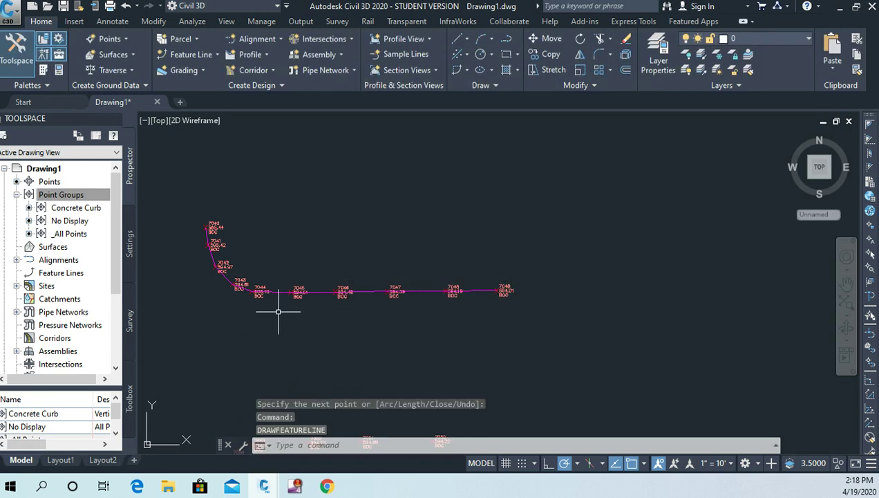
scroll(341, 275, down, 4)
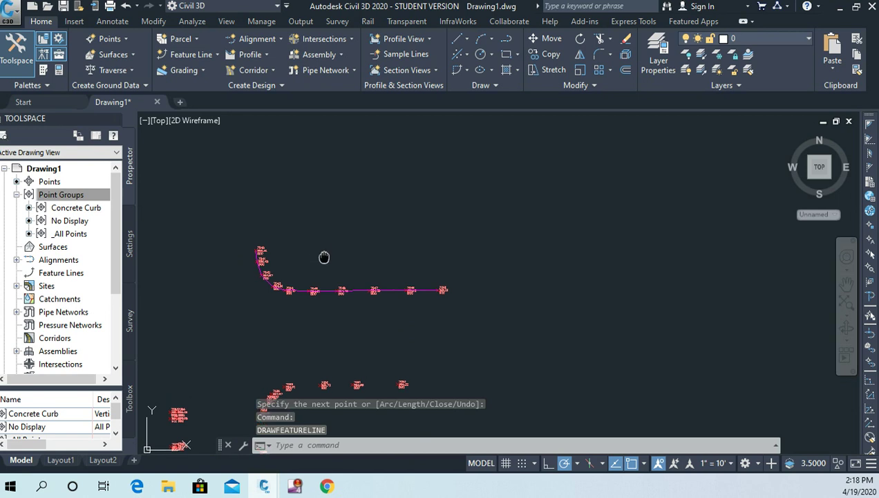
scroll(300, 263, down, 5)
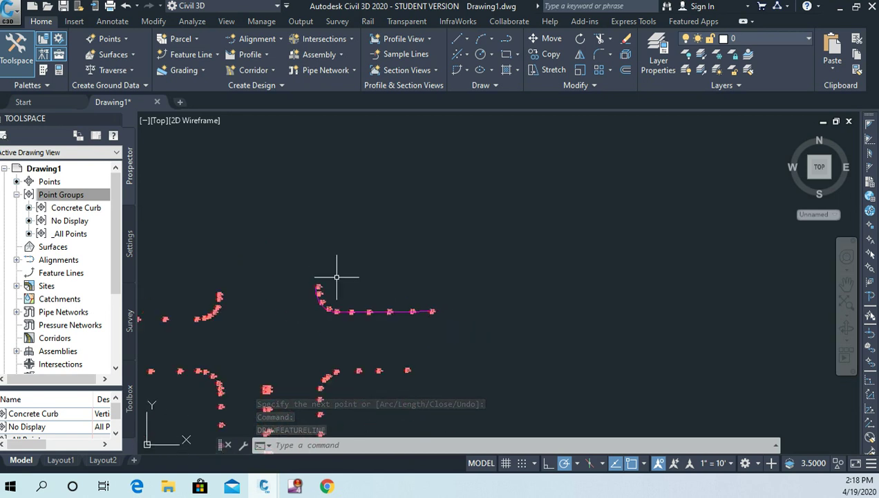
middle_drag(345, 310, 427, 315)
scroll(405, 310, down, 4)
middle_drag(382, 251, 395, 276)
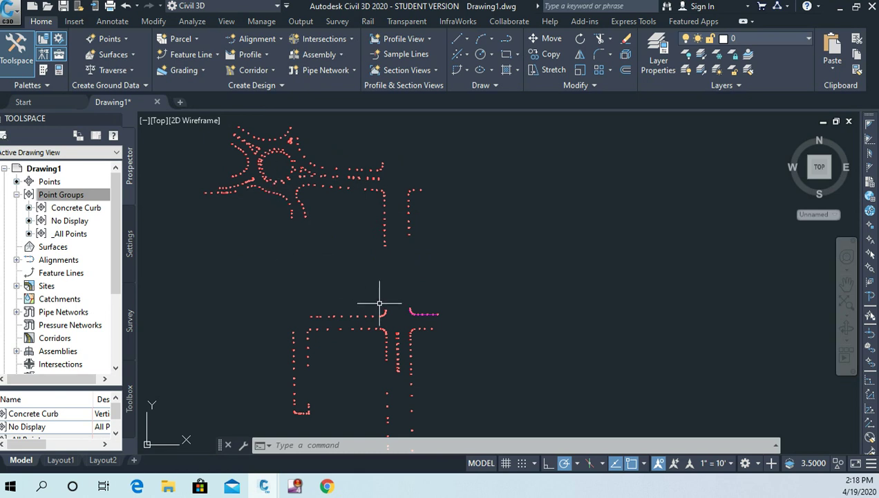
scroll(430, 318, up, 5)
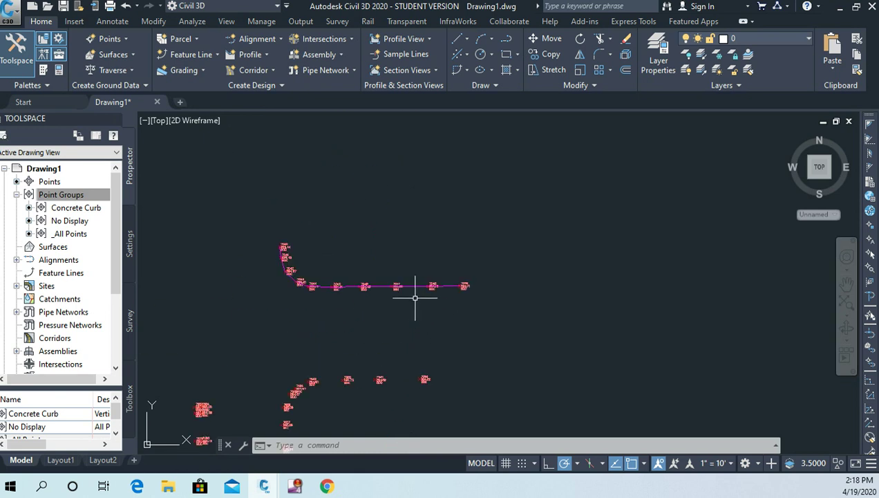
scroll(355, 309, up, 4)
scroll(352, 312, down, 2)
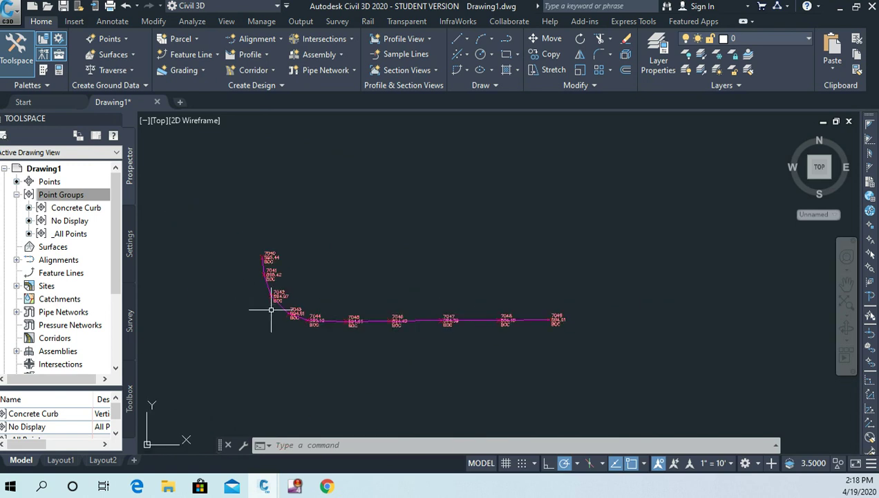
scroll(307, 320, up, 3)
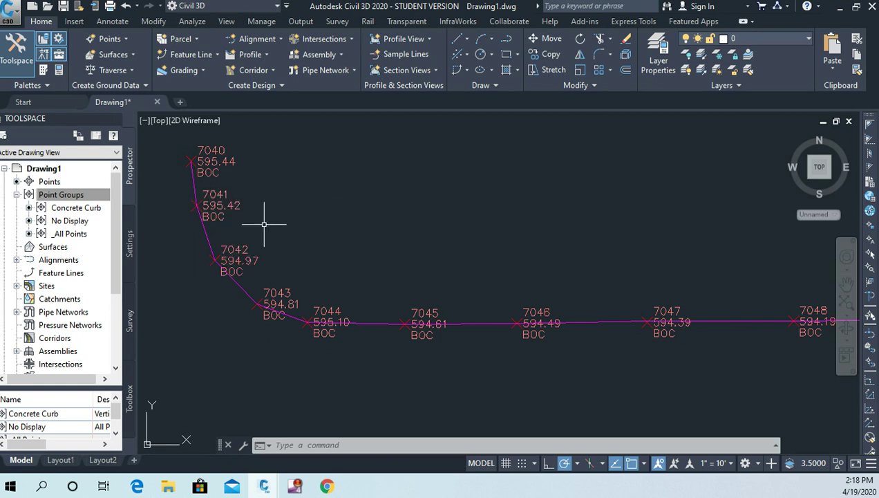
Step: Smooth the curb feature line into an arc through points 7040–7044, then zoom out to the full layout
click(210, 238)
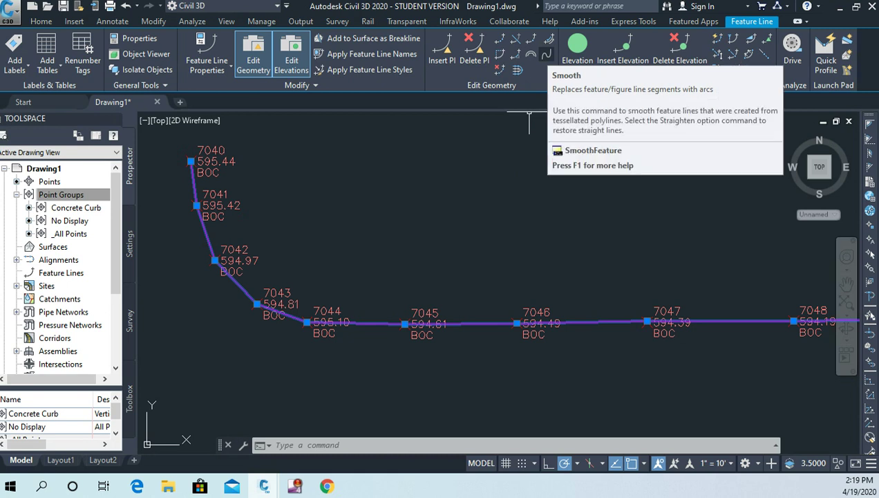
click(546, 54)
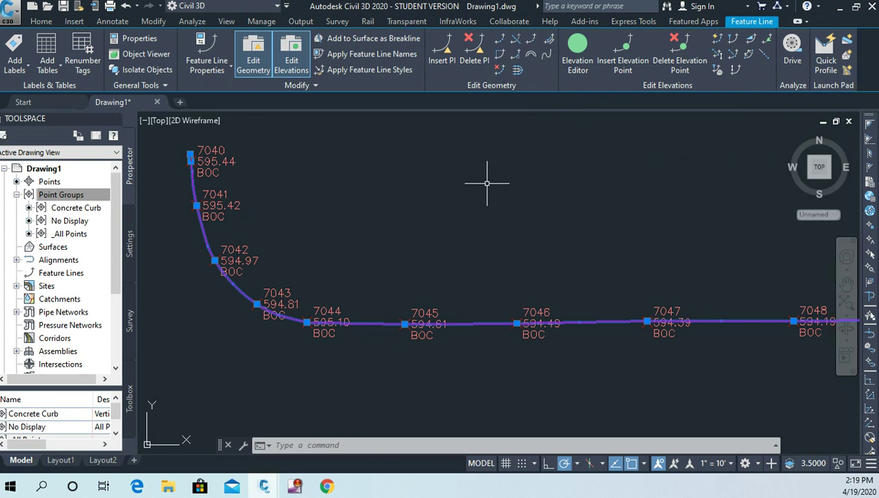
key(Escape)
scroll(436, 211, down, 6)
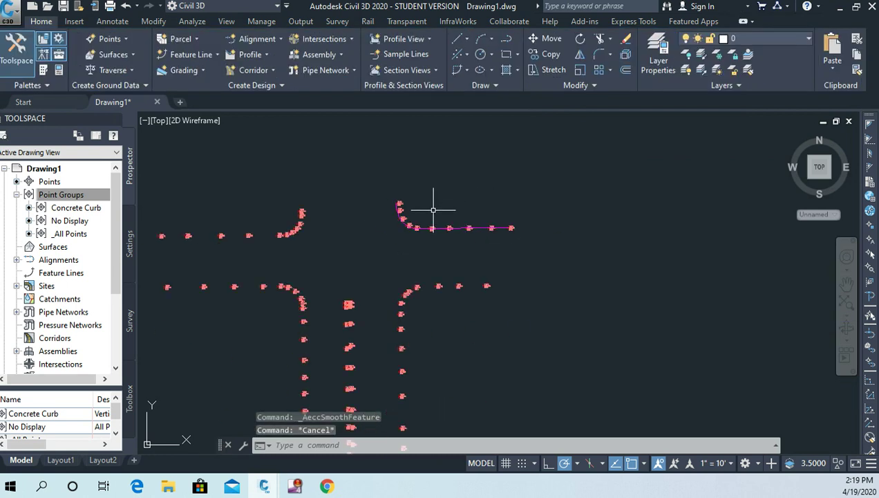
middle_drag(434, 210, 539, 227)
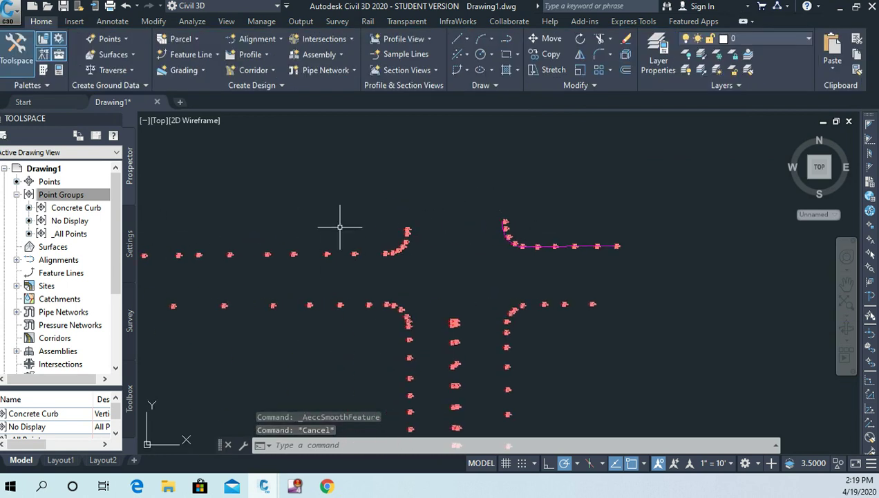
scroll(360, 228, down, 2)
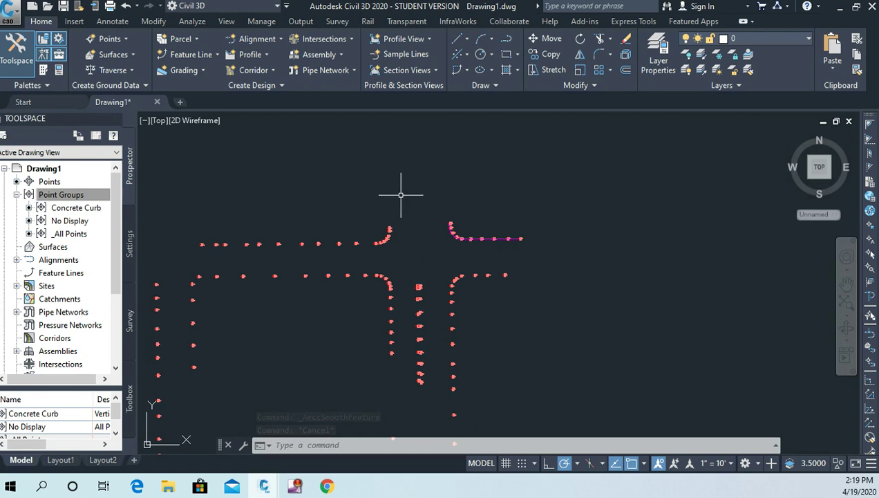